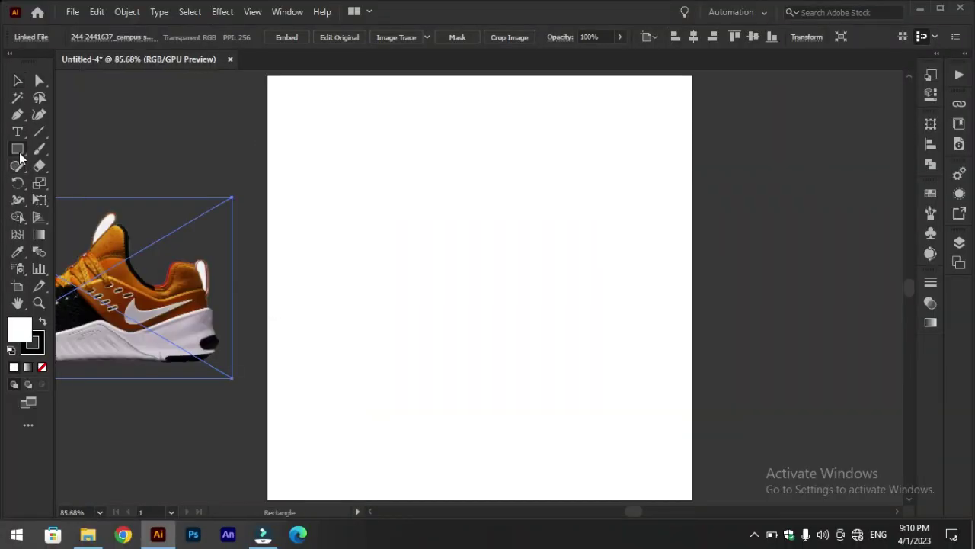
Draw a 500 px tall rectangle centred horizontally and vertically on the artboard.
left_click(412, 221)
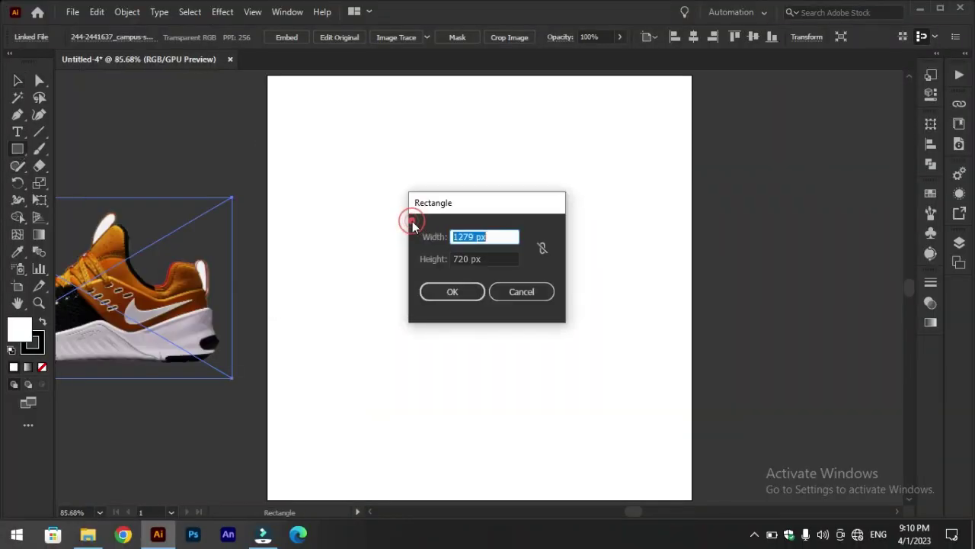
key("Tab")
type("500")
key("Return")
key("v")
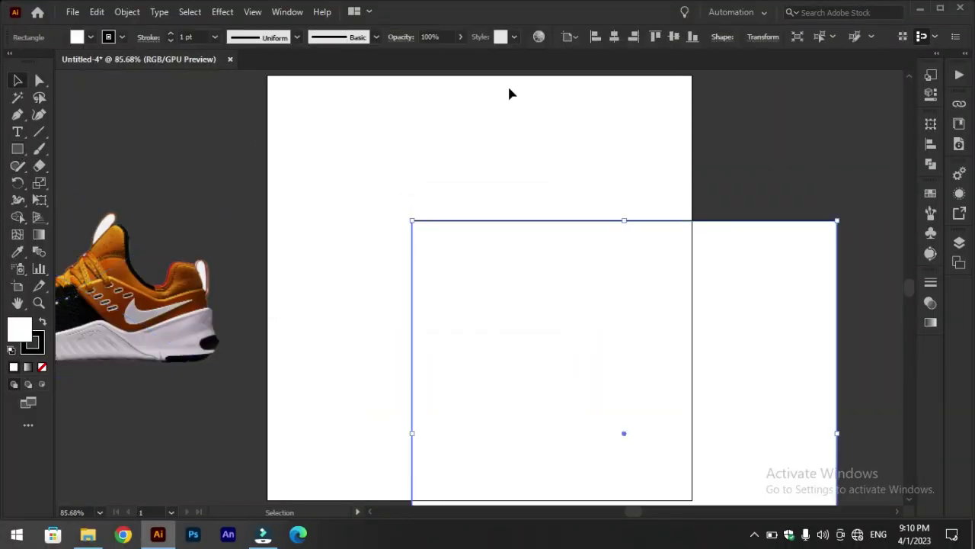
left_click(614, 37)
left_click(674, 37)
Fill the rectangle with a radial gradient.
left_click(39, 234)
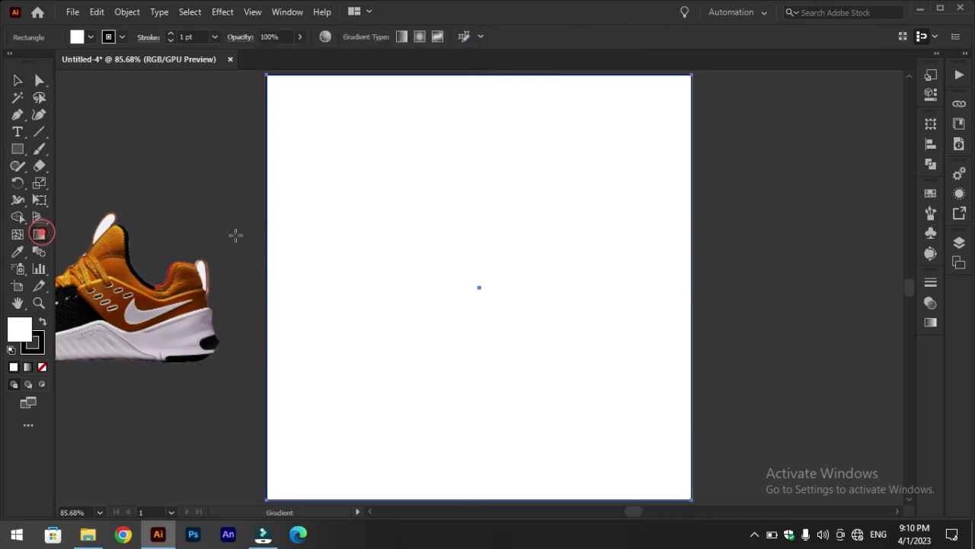
left_click(360, 262)
left_click(928, 323)
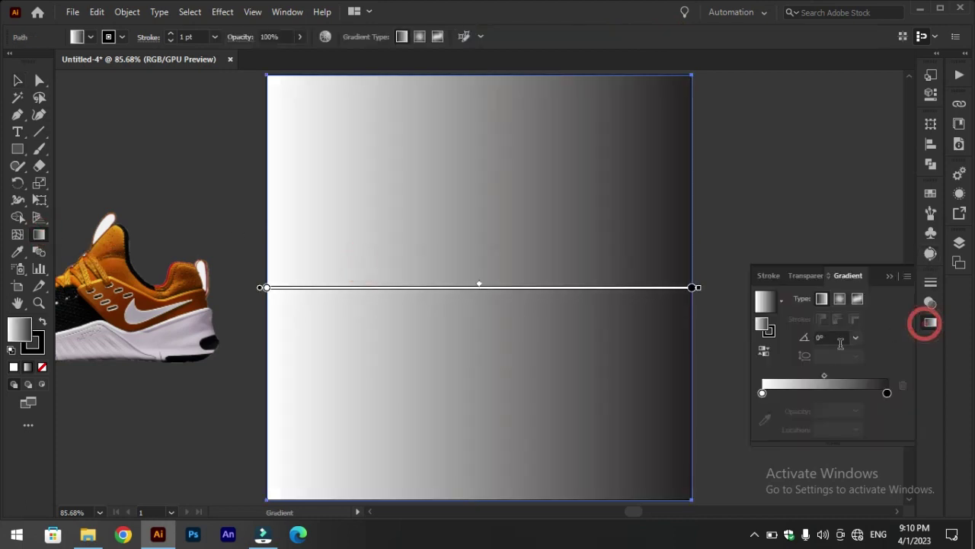
left_click(840, 299)
Sample orange and dark brown from the shoe as gradient stops, reversed so orange is central.
left_click(887, 392)
double_click(887, 392)
left_click(701, 286)
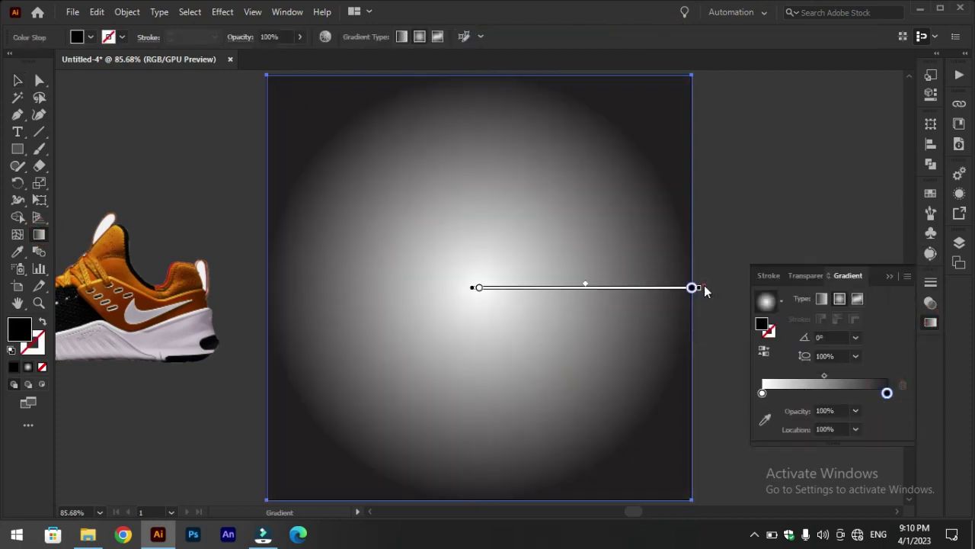
left_click(126, 230)
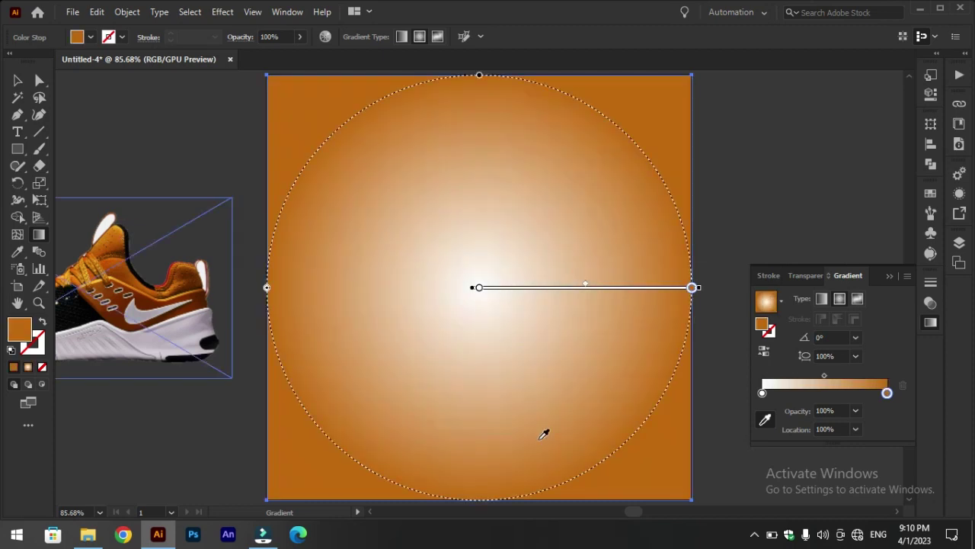
double_click(762, 393)
left_click(702, 289)
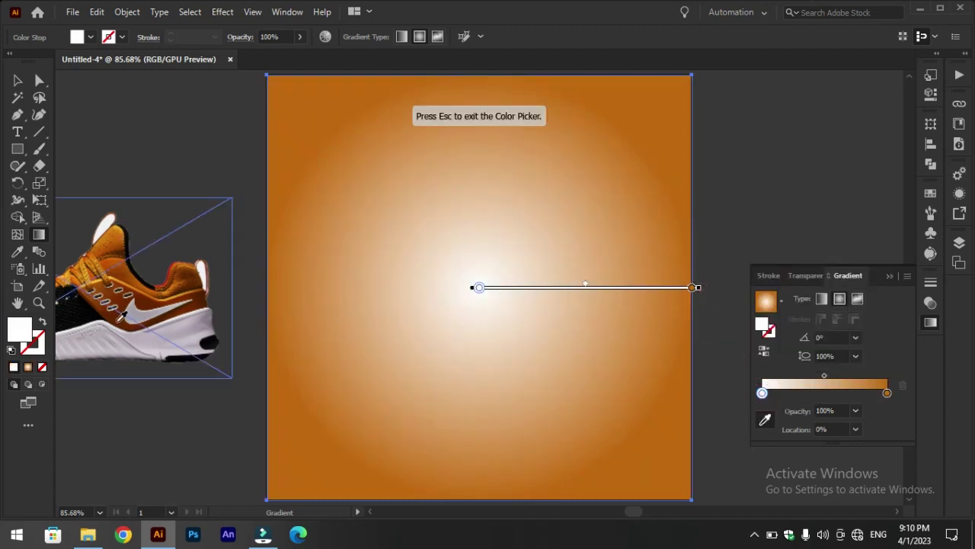
left_click(144, 286)
left_click(765, 351)
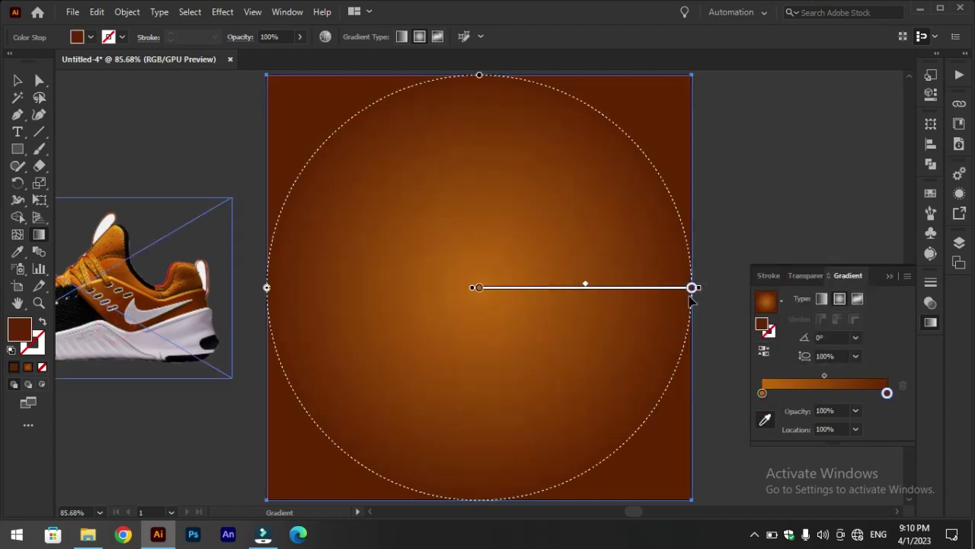
left_click(18, 80)
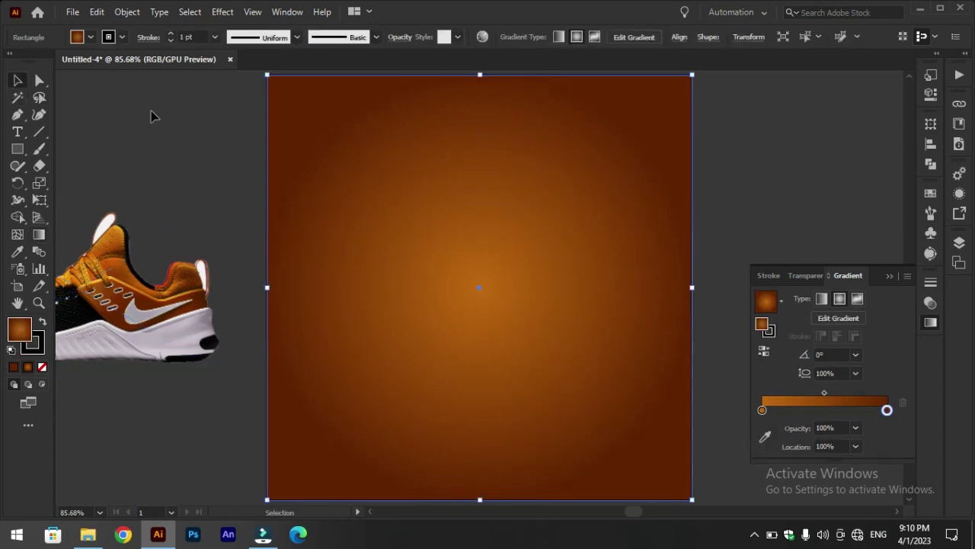
left_click(203, 122)
Drag the shoe to the artboard centre, bring it to front and scale it up.
left_click_drag(153, 323, 540, 296)
right_click(540, 297)
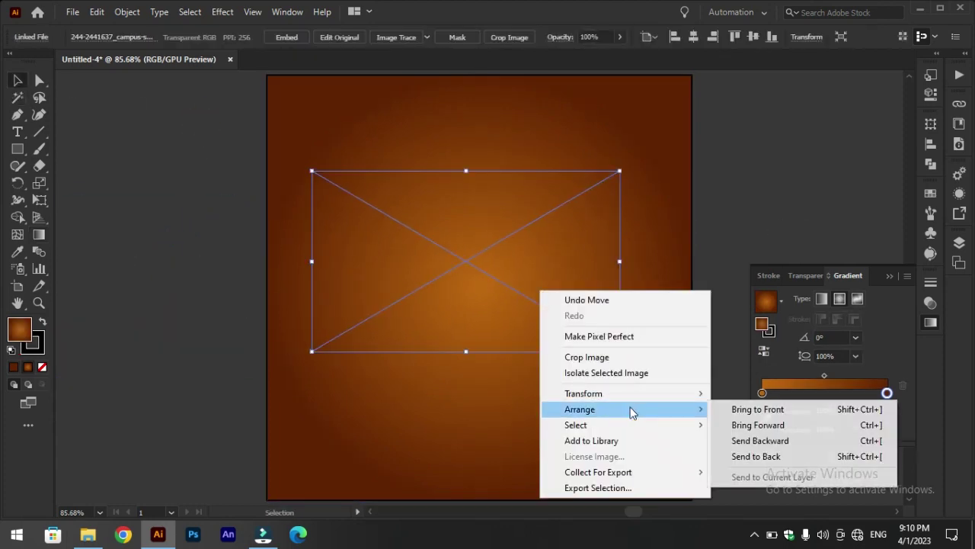
left_click(750, 407)
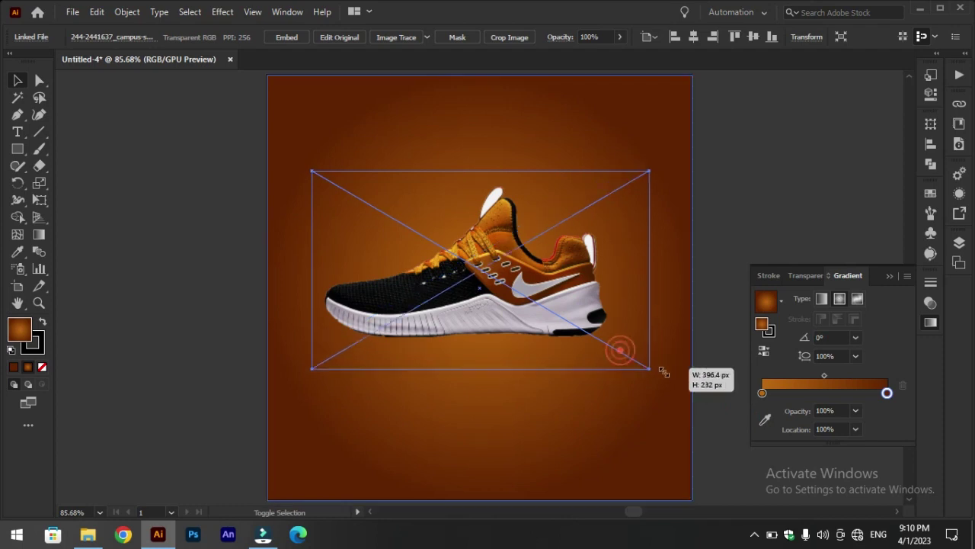
left_click_drag(621, 352, 688, 389)
left_click_drag(594, 323, 562, 328)
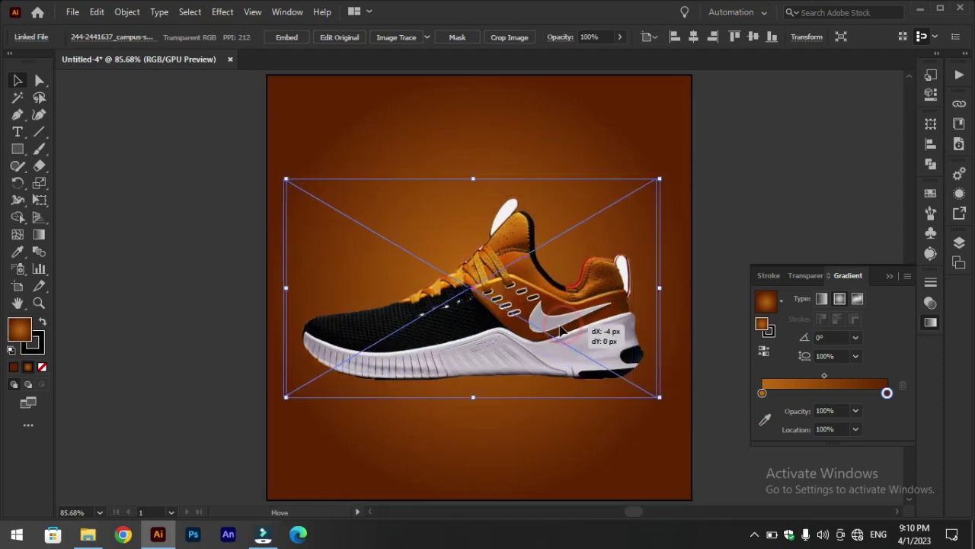
left_click(762, 219)
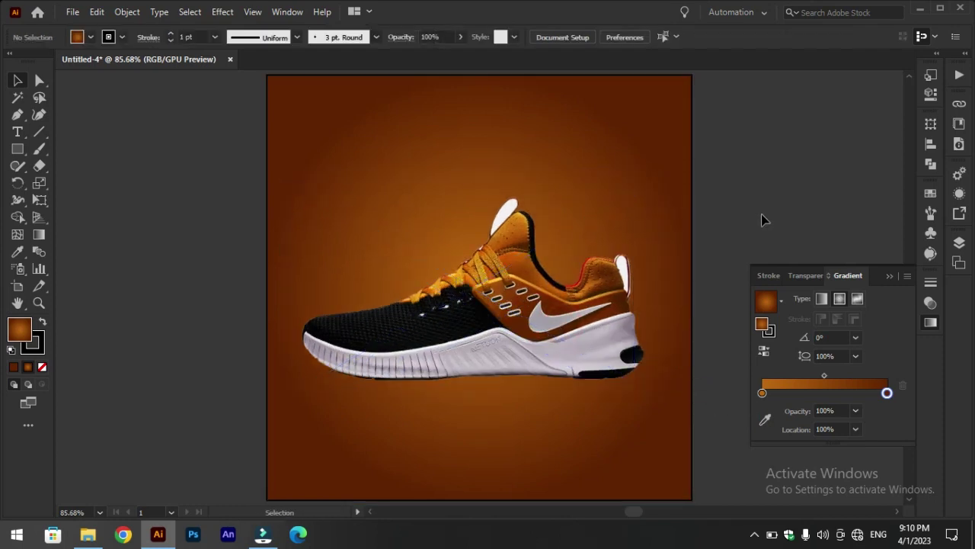
left_click(890, 277)
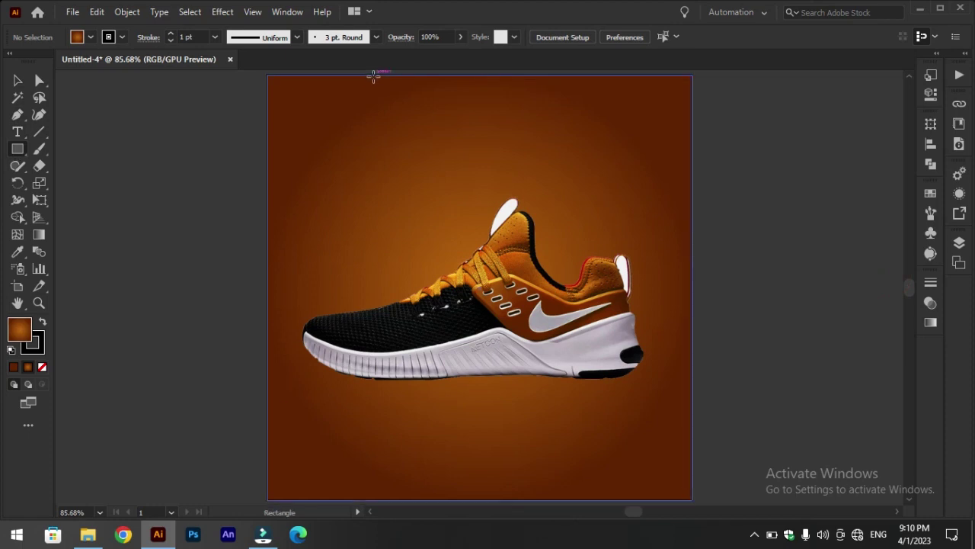
Draw a tall white stripe with no stroke reaching the poster's bottom edge.
left_click_drag(373, 75, 428, 434)
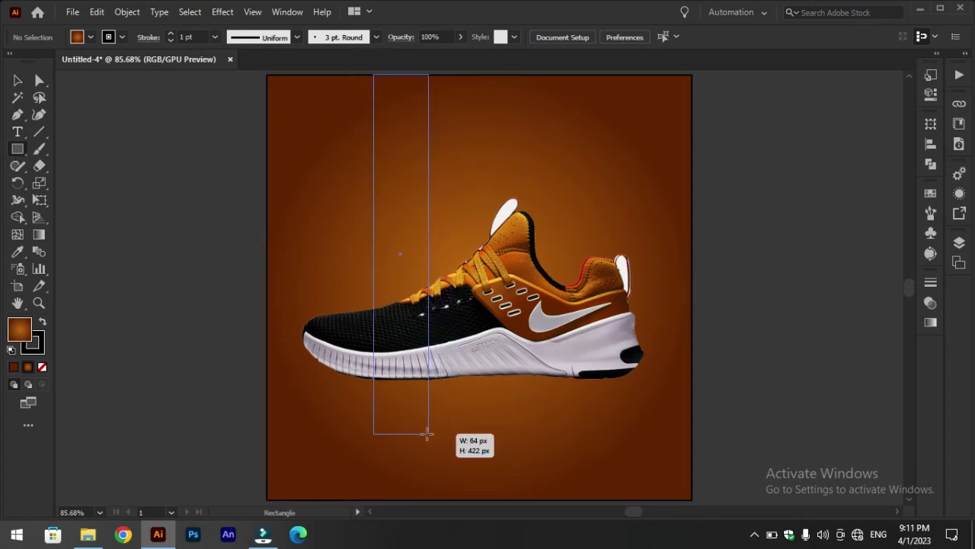
left_click(91, 38)
left_click(29, 61)
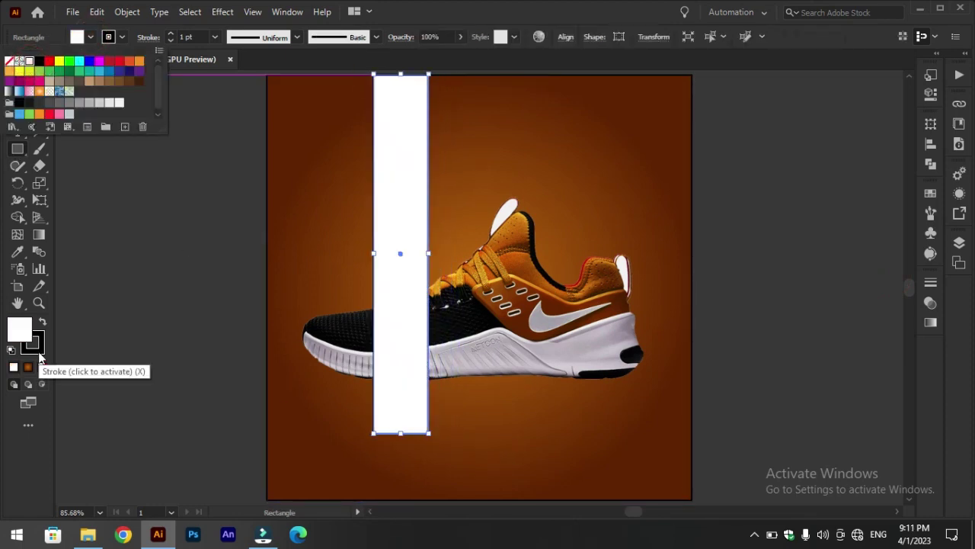
left_click(42, 367)
left_click(90, 37)
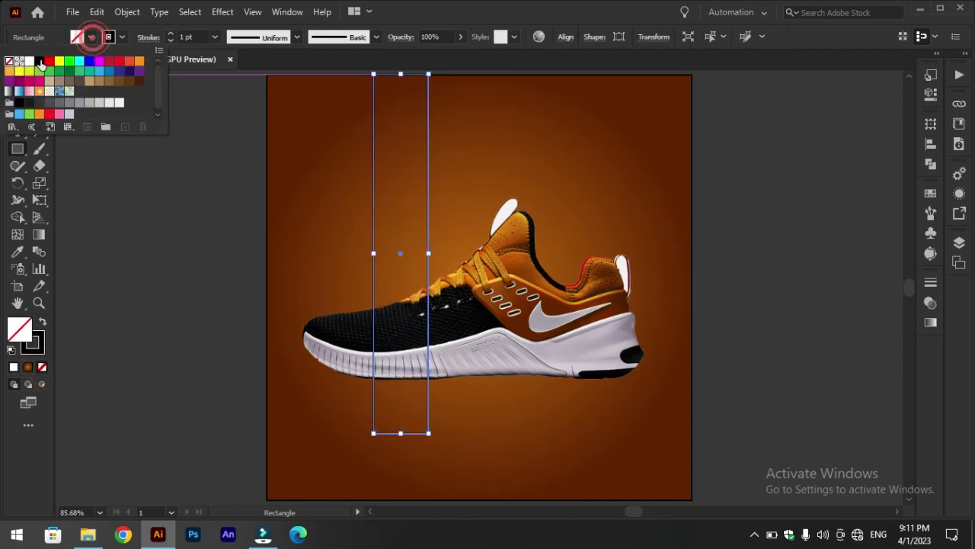
left_click(29, 61)
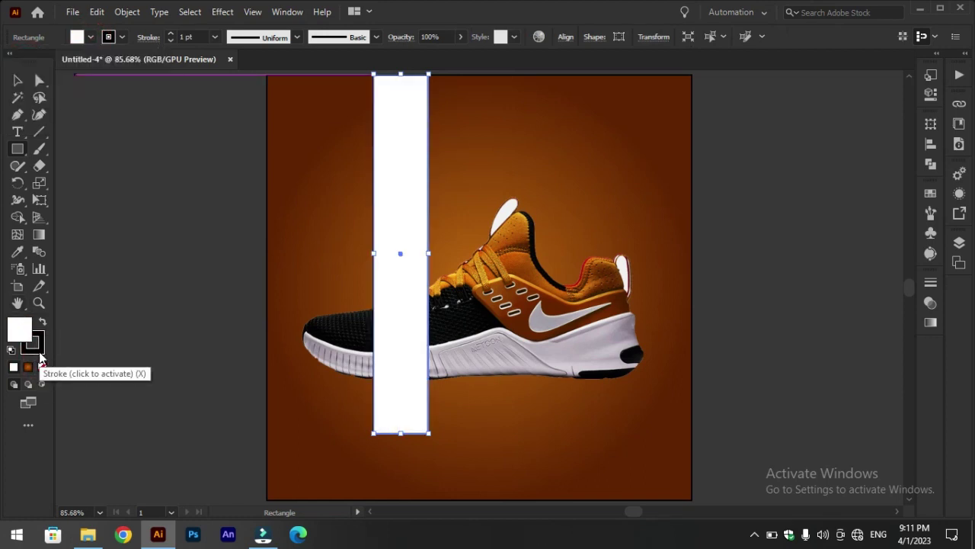
left_click(34, 344)
left_click(42, 367)
key("v")
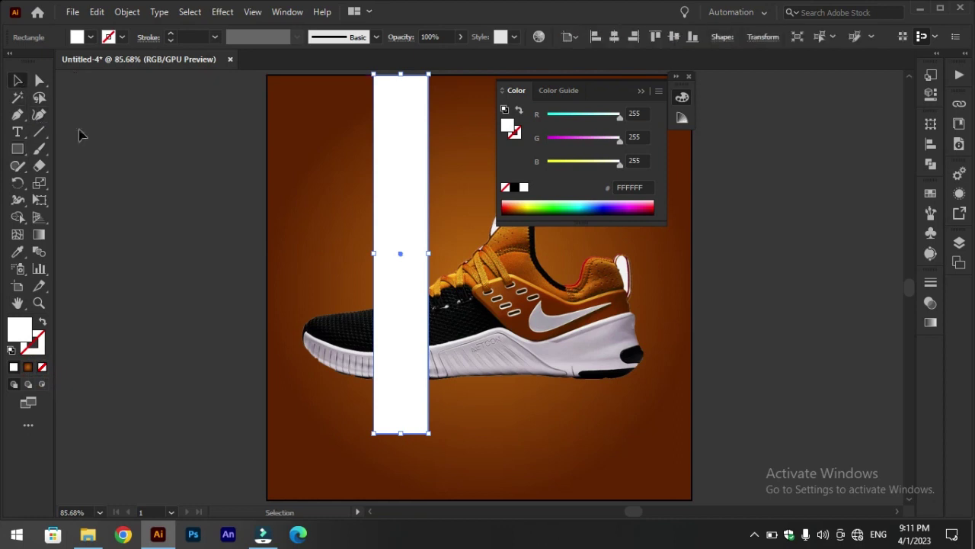
left_click_drag(400, 433, 403, 499)
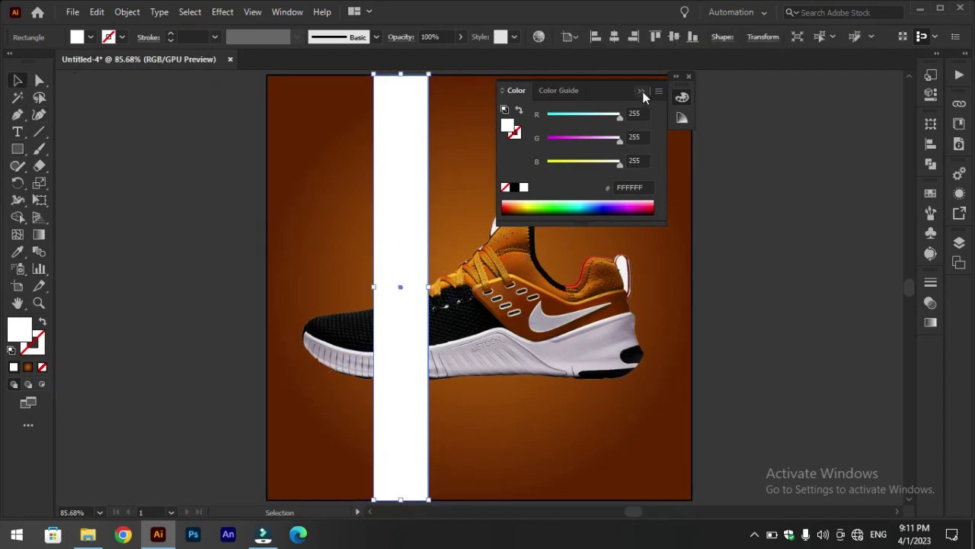
left_click(641, 91)
Duplicate the stripe to its right and bring the shoe in front of both stripes.
mouse_move(398, 213)
left_mouse_down()
mouse_move(464, 213)
mouse_move(466, 225)
left_mouse_up()
left_click(411, 224, "shift")
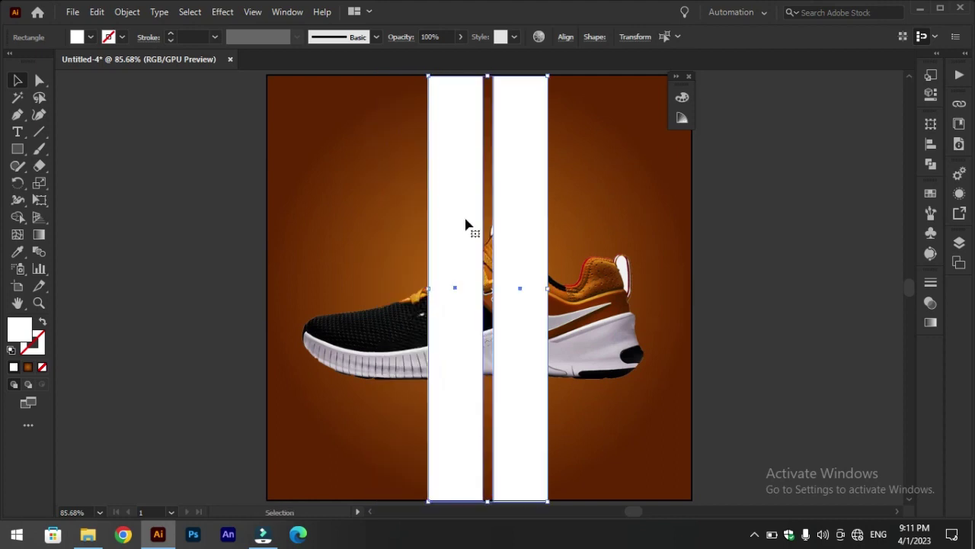
left_click(488, 259)
right_click(567, 311)
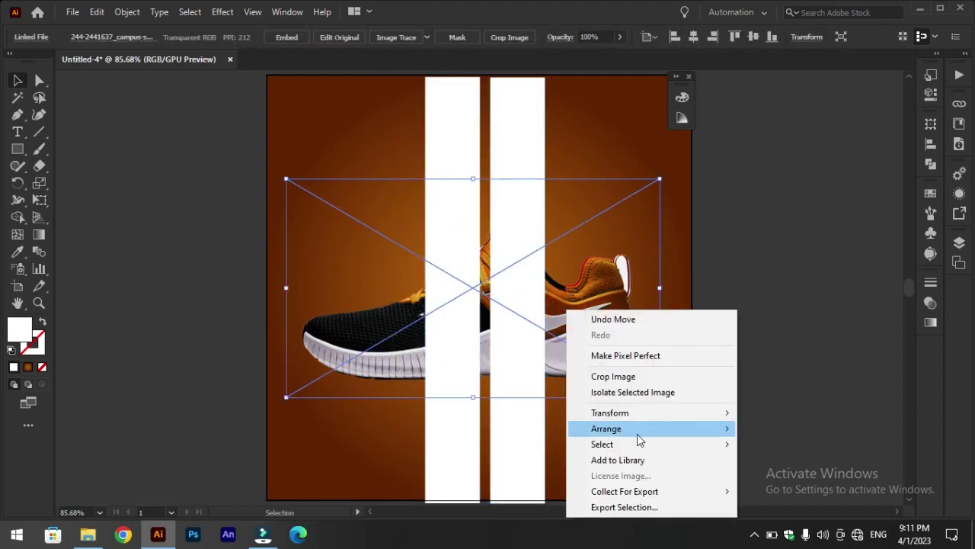
left_click(756, 432)
left_click(816, 359)
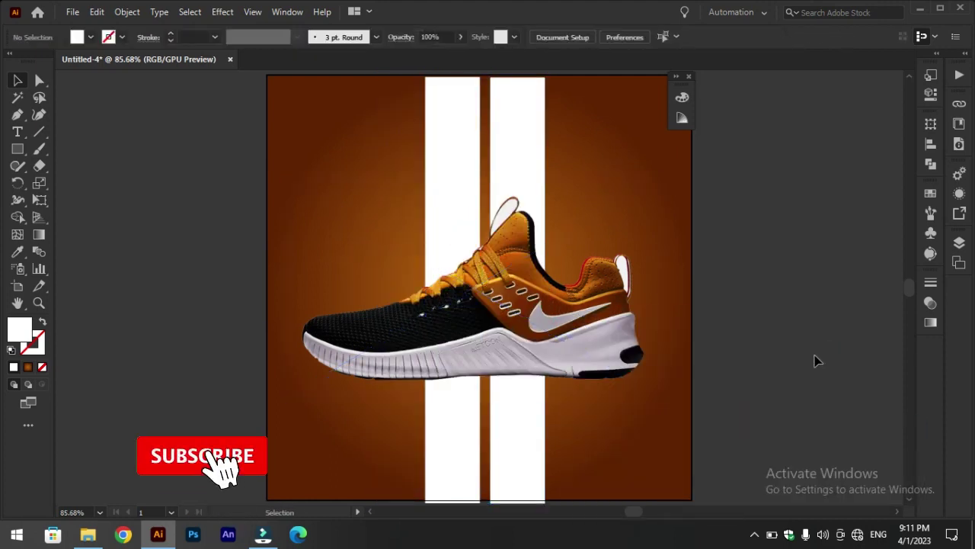
Add NIKE in Futura Hv BT Heavy, outline-only, enlarged to about 157 pt over the shoe.
key("t")
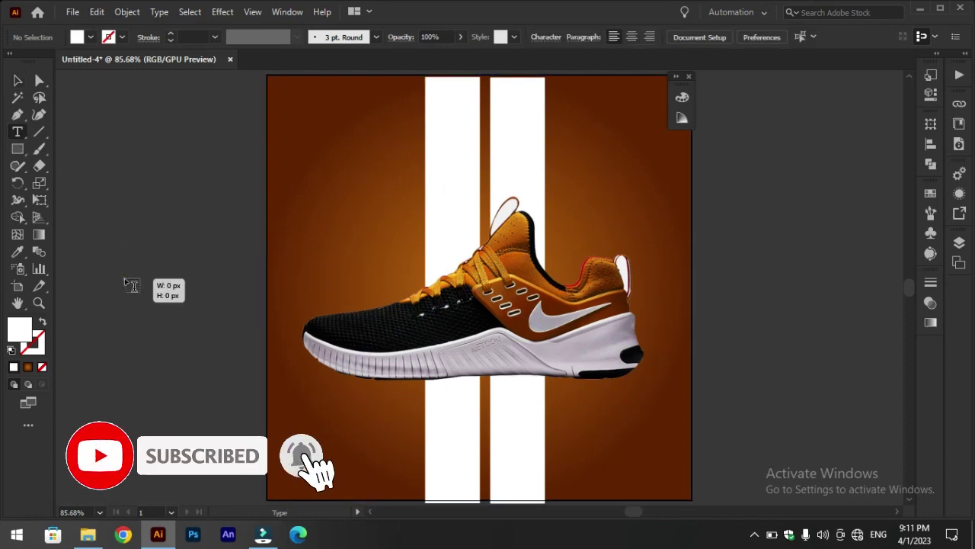
left_click(131, 285)
type("NIKE")
left_click(18, 81)
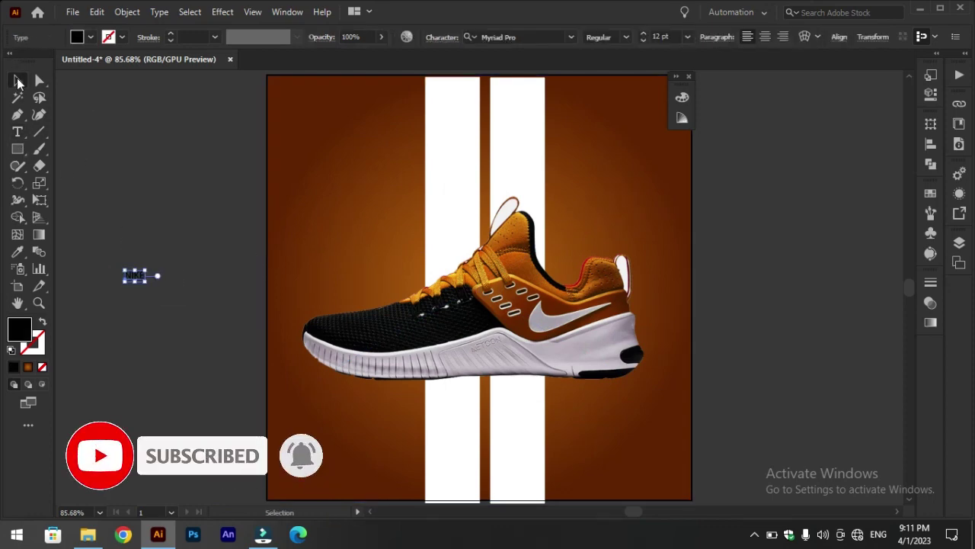
left_click(571, 37)
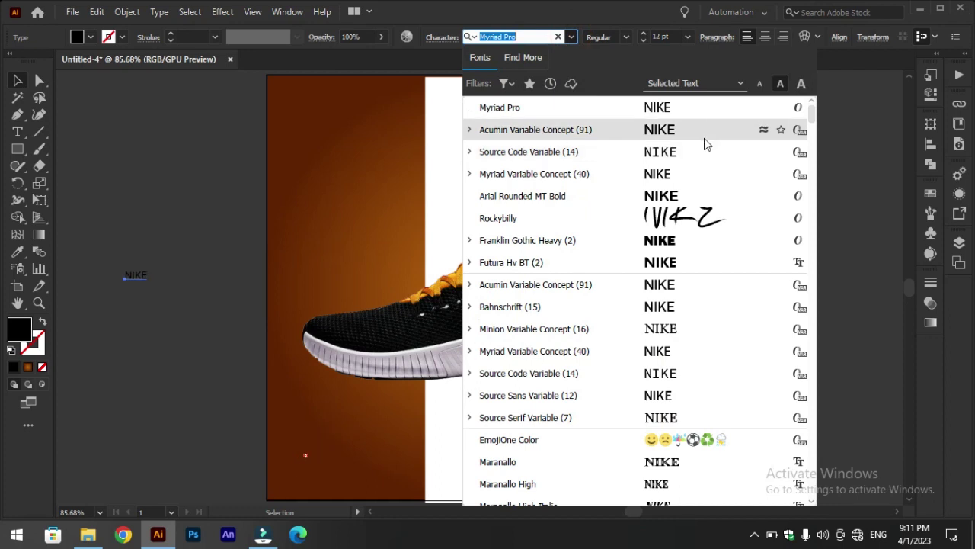
left_click(678, 262)
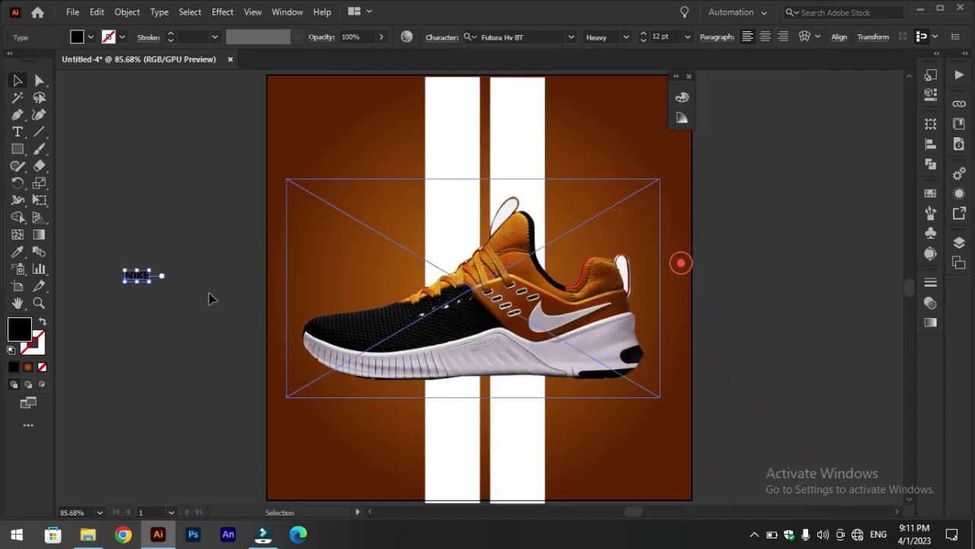
left_click_drag(151, 281, 256, 330)
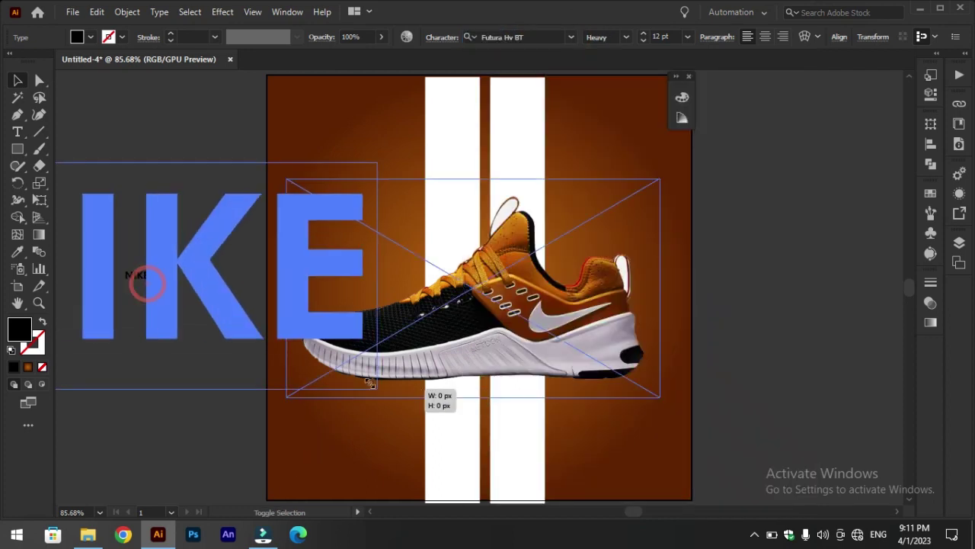
left_click(46, 321)
left_click_drag(161, 300, 481, 349)
left_click_drag(610, 390, 651, 412)
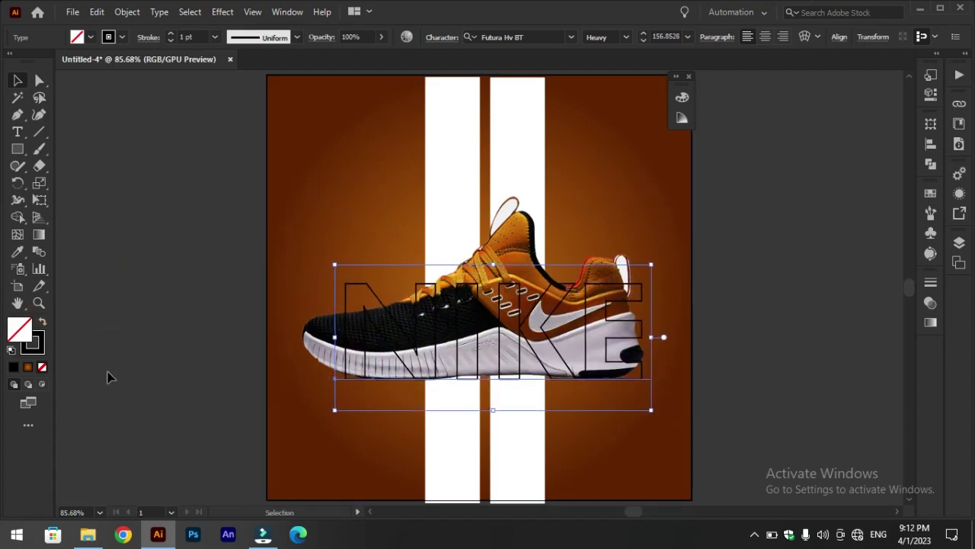
Make the NIKE outline colour white.
left_click(40, 351)
left_click(122, 37)
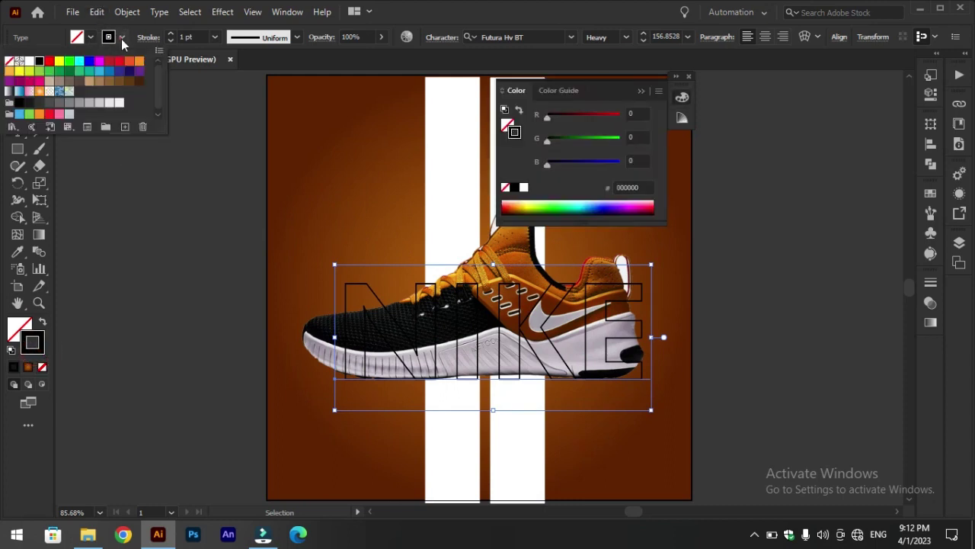
left_click(30, 61)
left_click(688, 78)
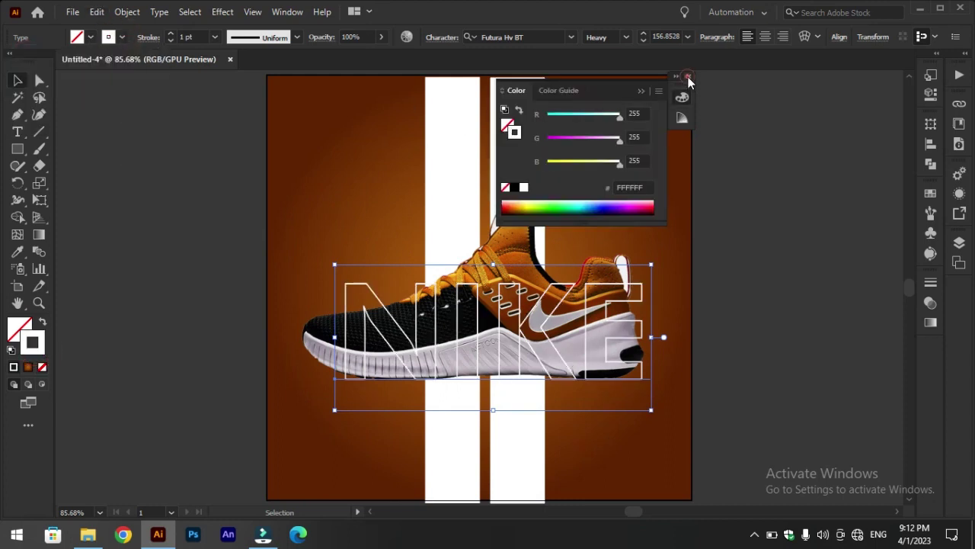
Set the NIKE outline to 4 pt with Round Join corners.
left_click(297, 37)
double_click(188, 38)
type("4")
key("Return")
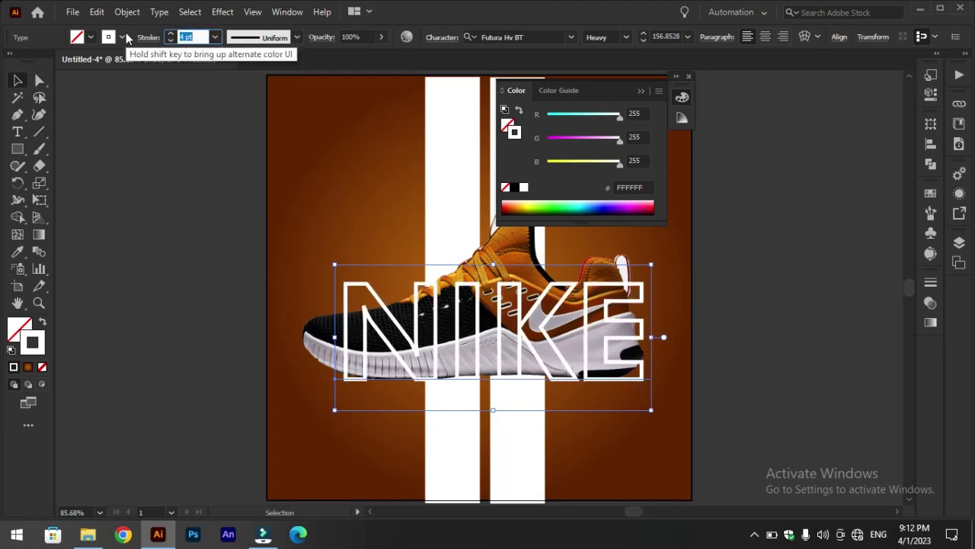
left_click(147, 38)
left_click(71, 92)
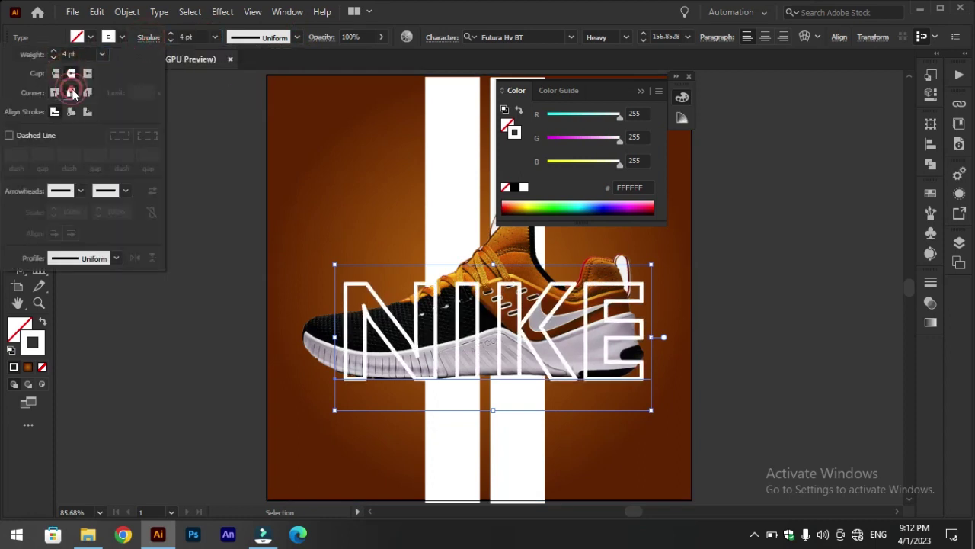
left_click(688, 77)
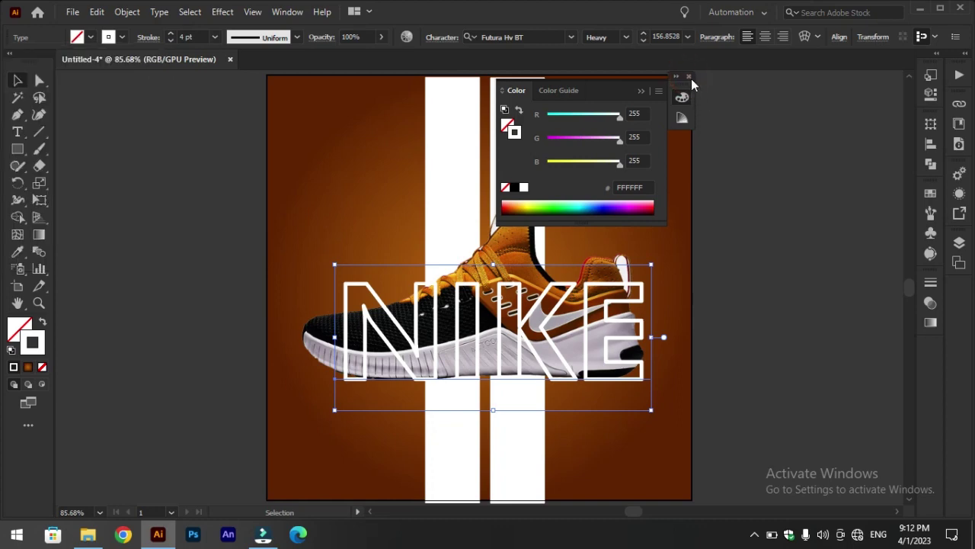
left_click(689, 77)
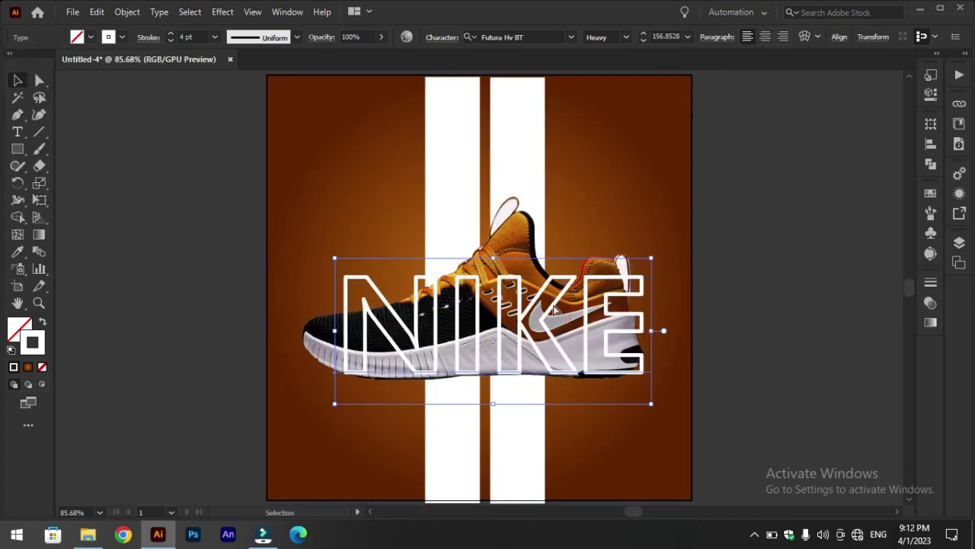
key("ctrl+plus")
key("ctrl+plus")
Add a Drop Shadow to NIKE: Normal mode, 100% opacity, 0 offset, 5 px blur.
left_click(221, 9)
mouse_move(242, 173)
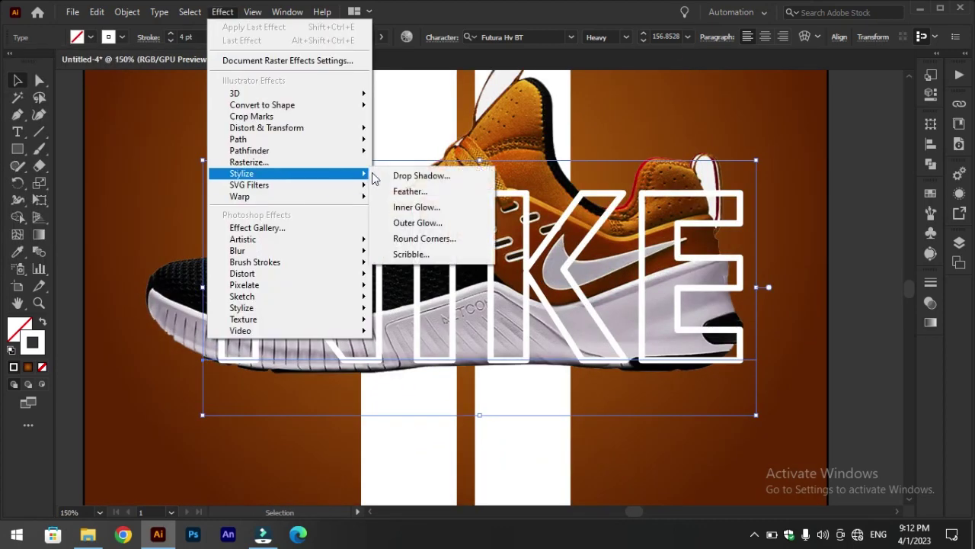
left_click(385, 174)
left_click(772, 247)
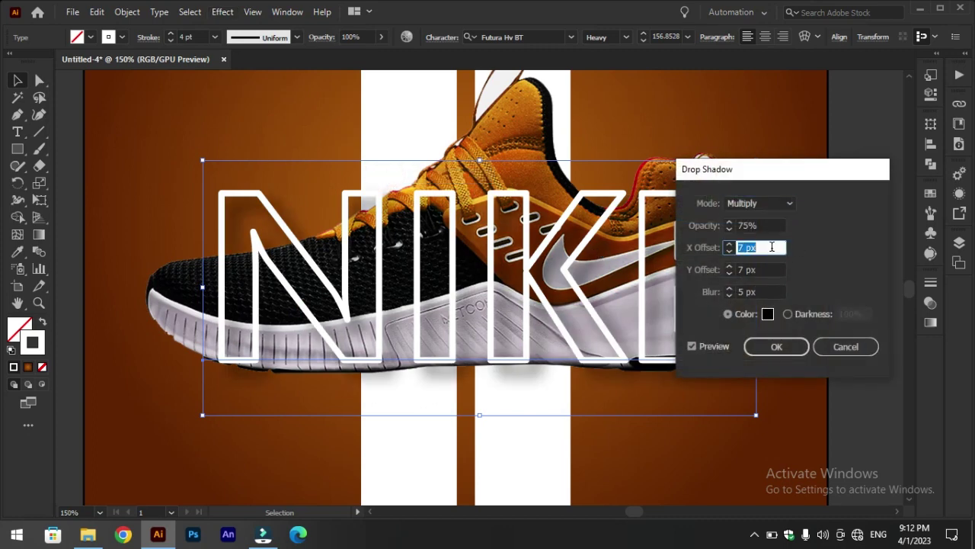
type("0")
key("Tab")
type("0")
key("Tab")
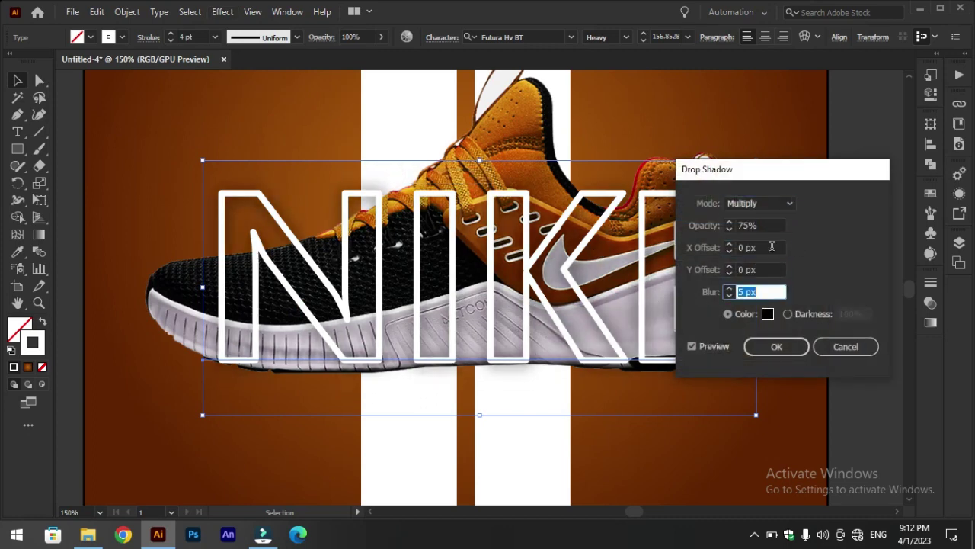
left_click(788, 202)
left_click(765, 218)
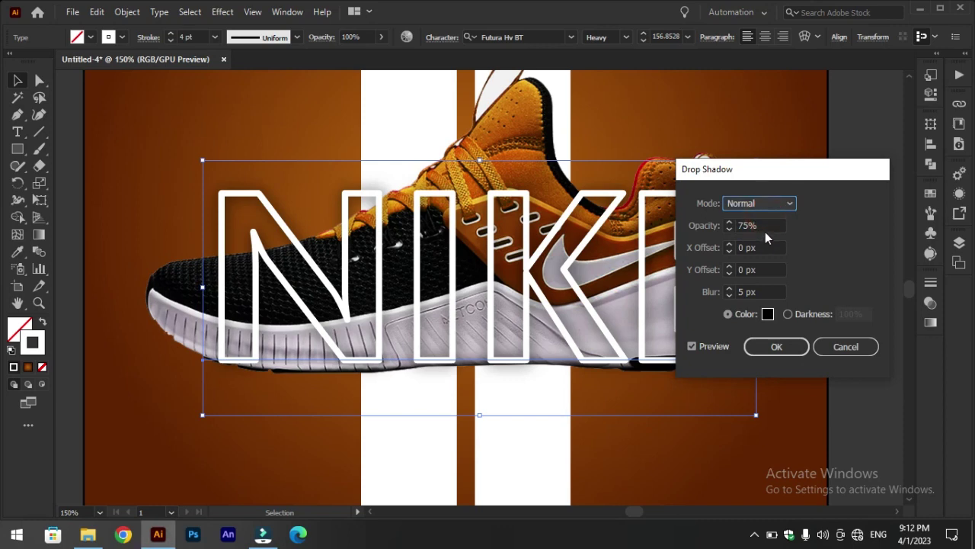
left_click(764, 226)
type("100")
key("Tab")
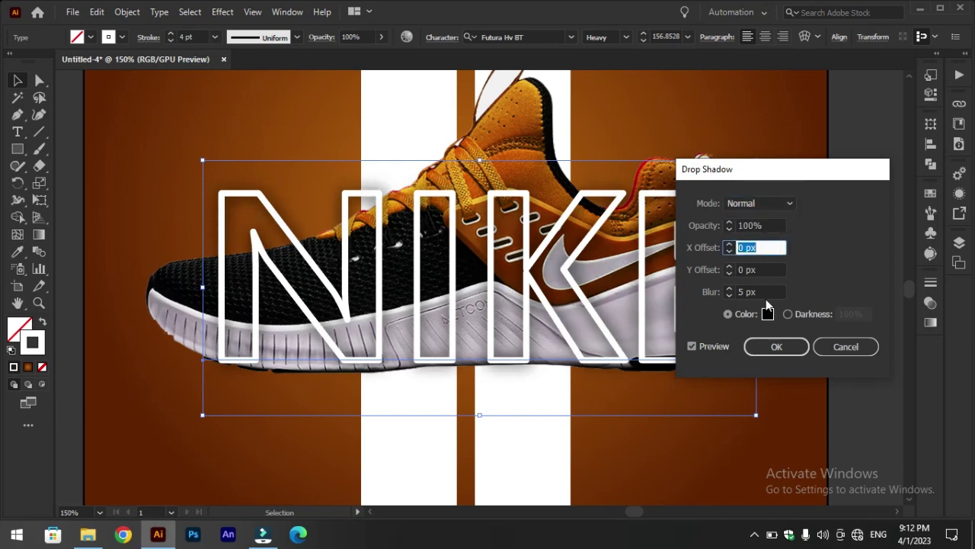
left_click(775, 347)
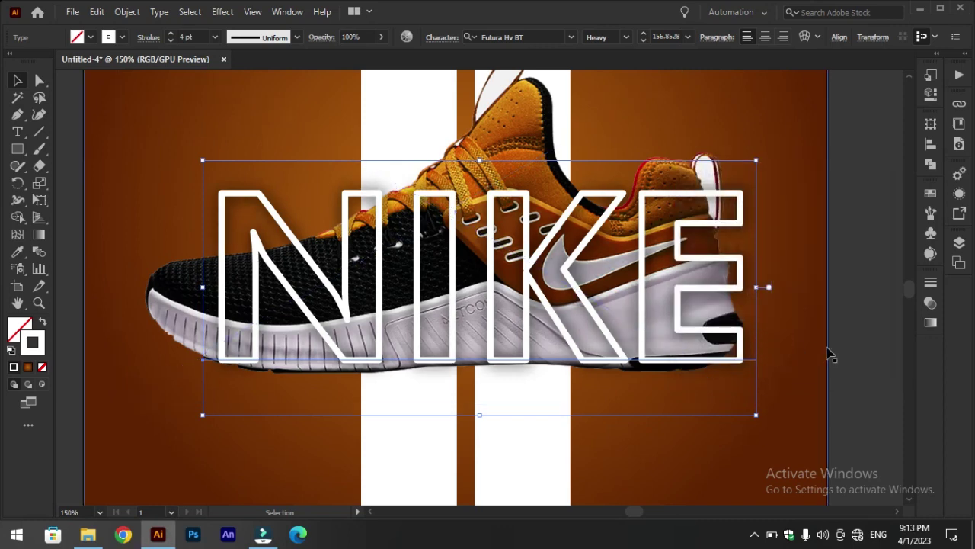
Try dragging out a copy of NIKE, then undo it and fit the artboard in view.
left_click(848, 348)
key("ctrl+0")
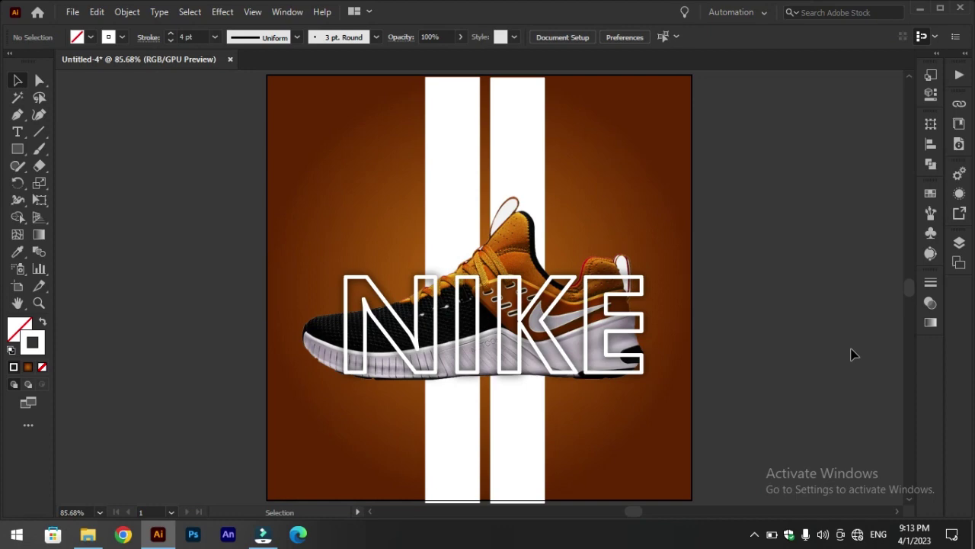
left_click(569, 293)
key("ctrl+equal")
key("ctrl+equal")
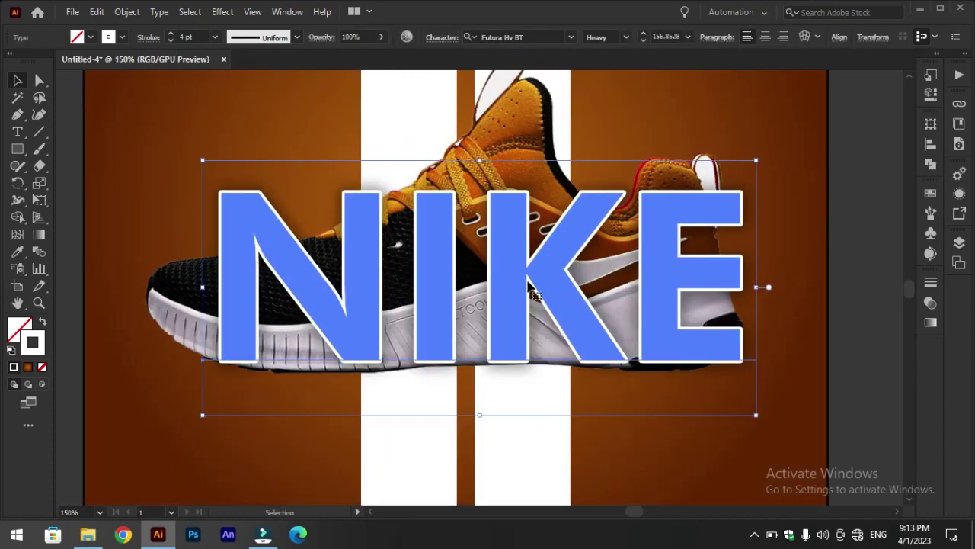
mouse_move(536, 295)
left_mouse_down()
mouse_move(594, 354)
mouse_move(754, 251)
left_mouse_up()
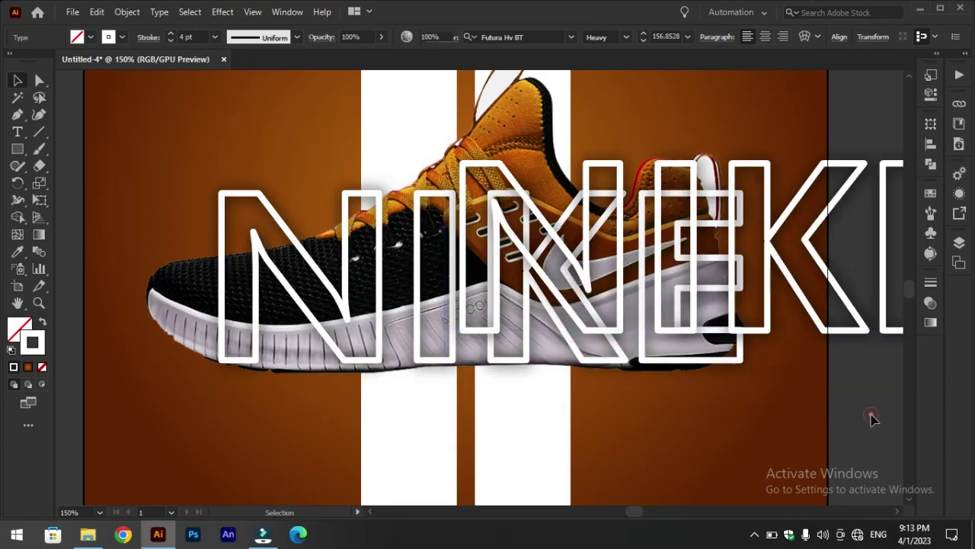
left_click_drag(852, 336, 602, 364)
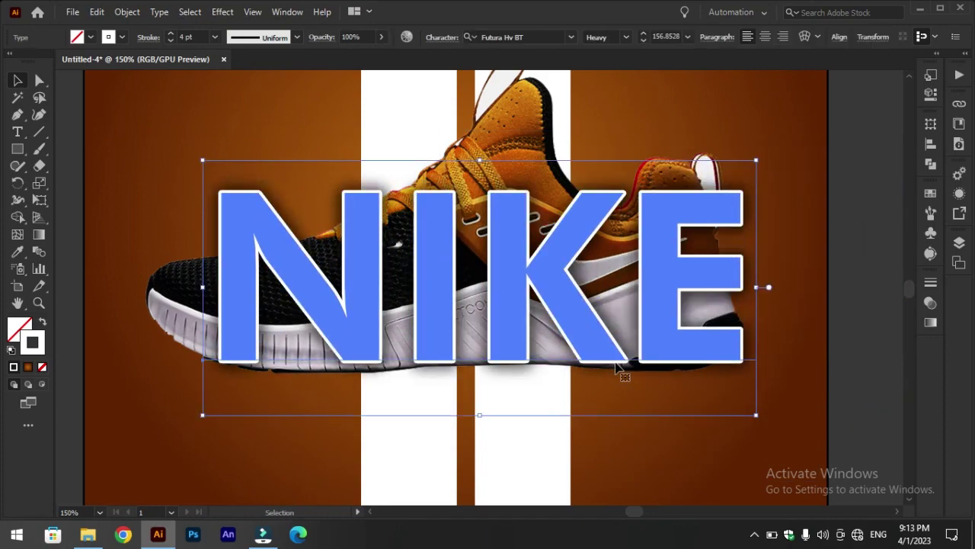
left_click(866, 354)
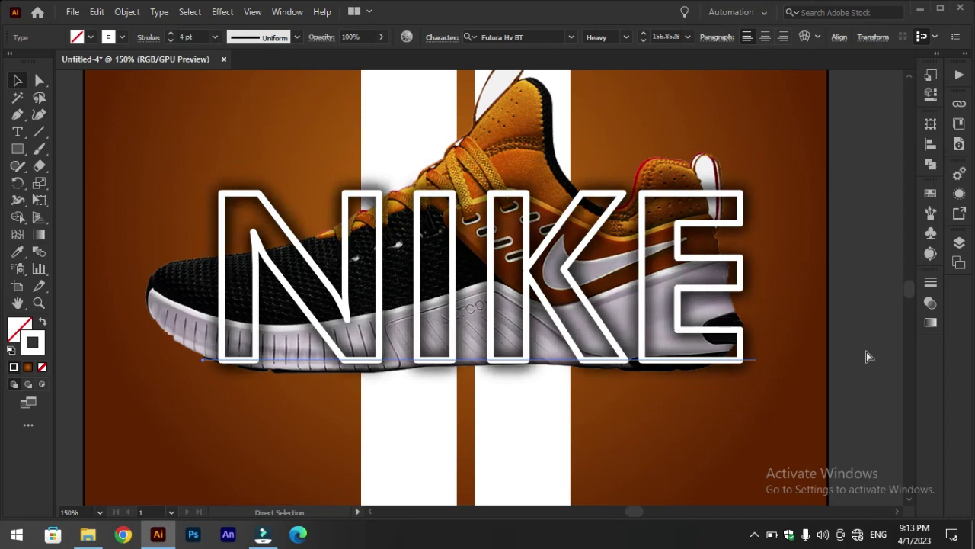
key("ctrl+z")
key("ctrl+0")
left_click(866, 354)
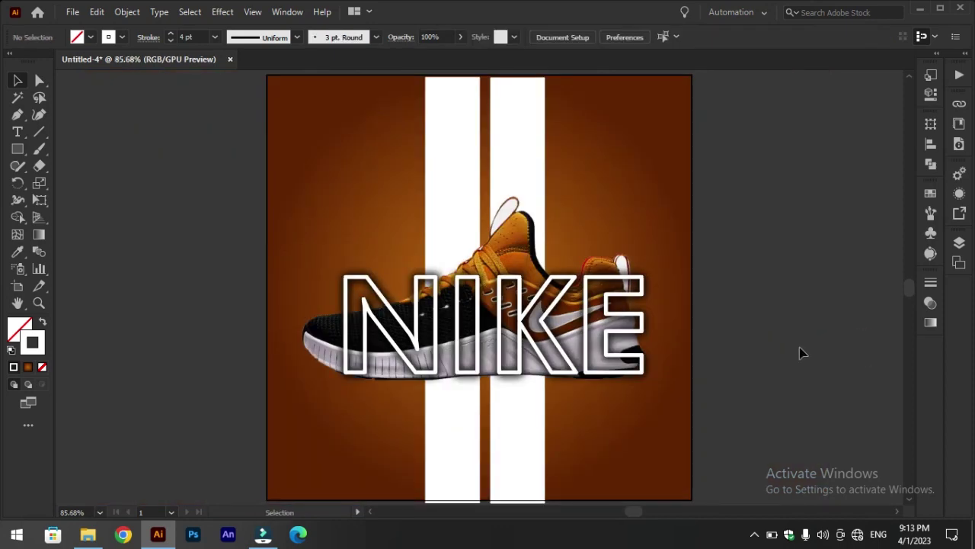
Add SHOE text and enlarge it to about 58 pt in the top-left corner.
left_click(17, 133)
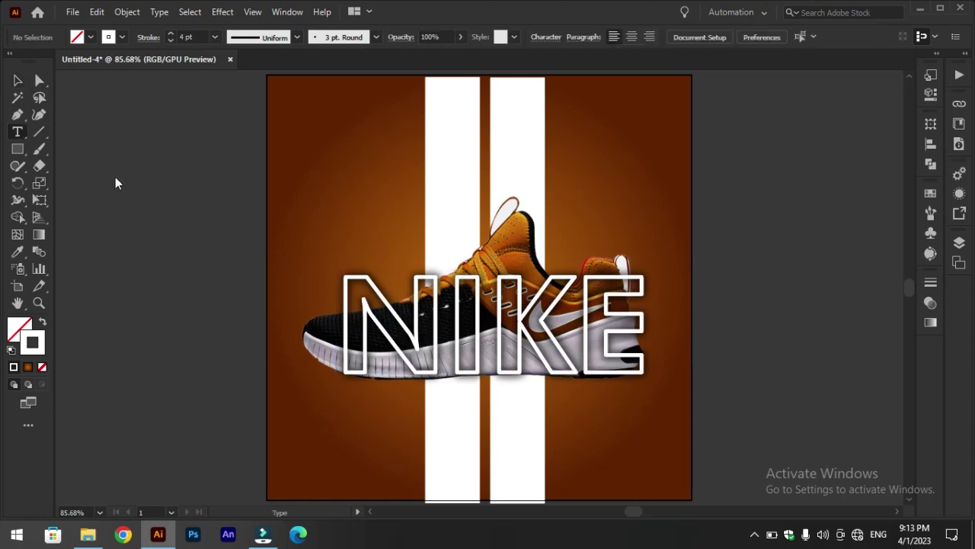
left_click(132, 222)
type("SHOE")
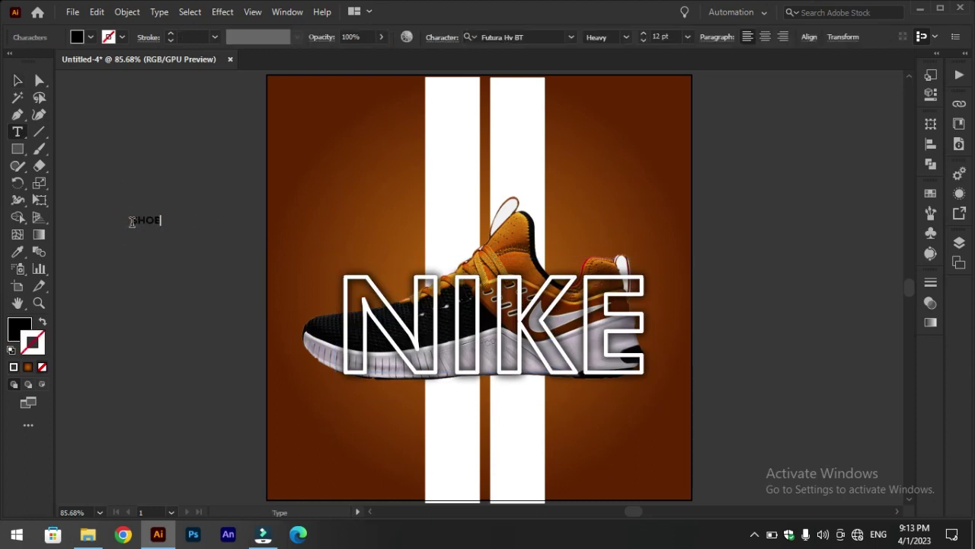
left_click(20, 81)
mouse_move(164, 226)
left_mouse_down()
mouse_move(214, 247)
mouse_move(670, 152)
mouse_move(642, 127)
mouse_move(333, 188)
mouse_move(372, 128)
left_mouse_up()
key("ctrl+equal")
key("ctrl+equal")
key("ctrl+equal")
key("ctrl+0")
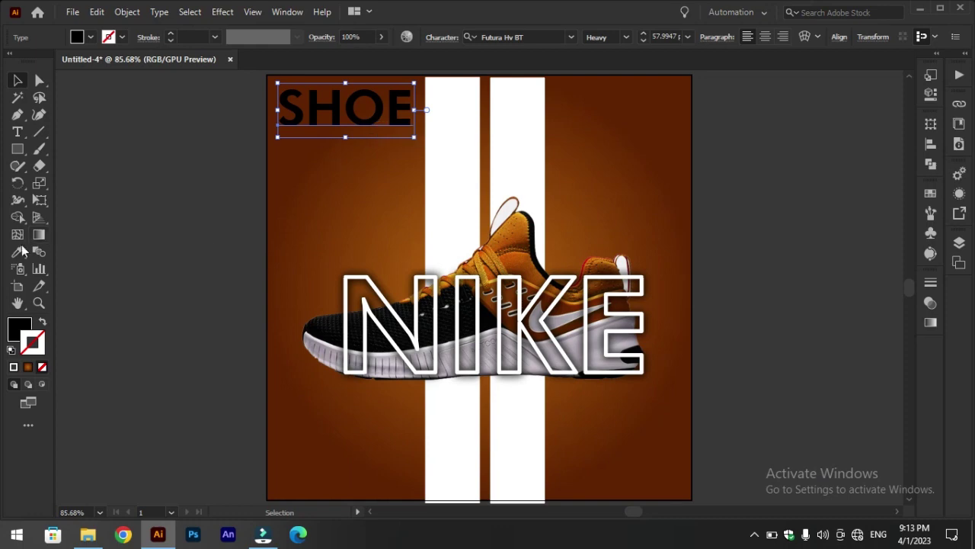
Colour the SHOE headline bright orange #FF7900.
key("i")
left_click(532, 225)
left_click(18, 80)
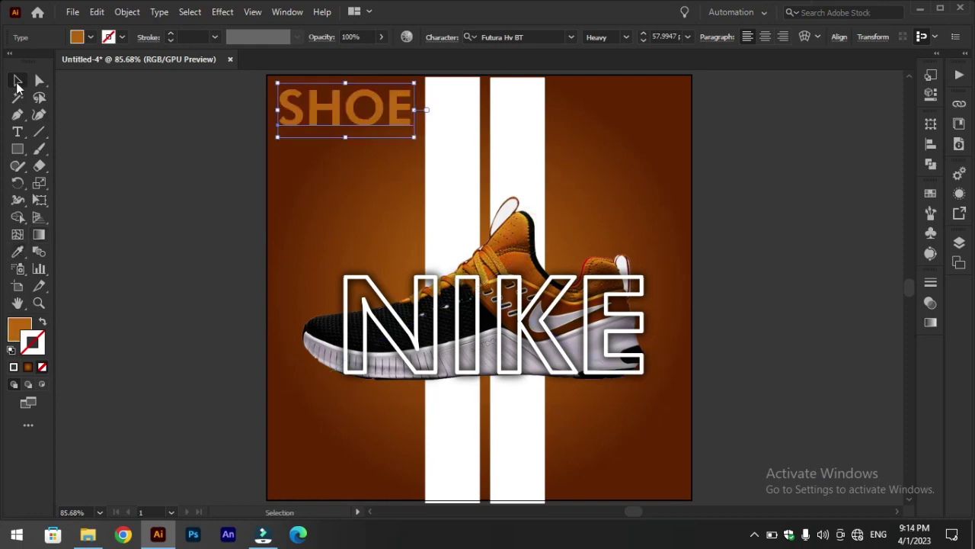
key("ctrl+equal")
key("ctrl+equal")
key("ctrl+equal")
double_click(13, 335)
type("ff7900")
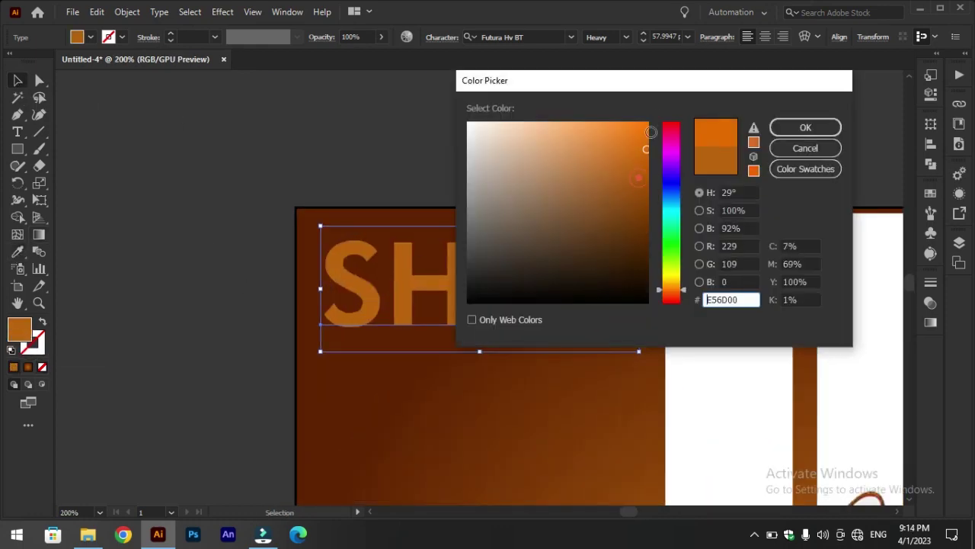
left_click(792, 125)
left_click(691, 76)
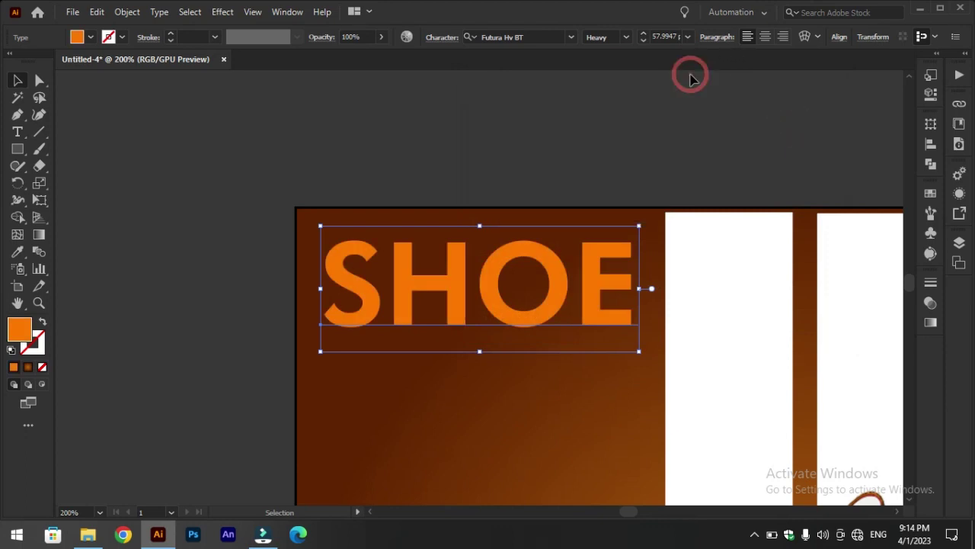
key("ctrl+0")
left_click(216, 135)
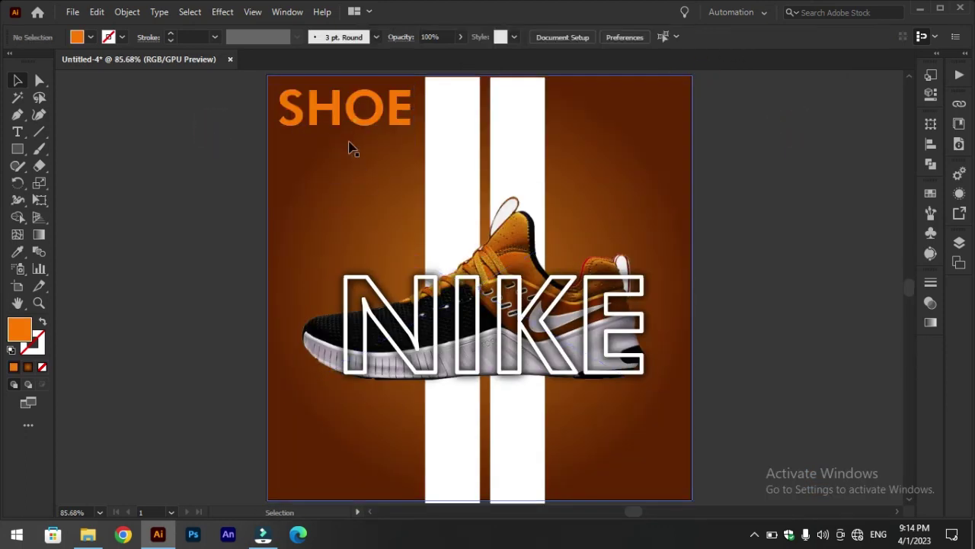
Duplicate SHOE as a large, rotated, faint copy lower on the poster.
mouse_move(354, 122)
left_mouse_down()
mouse_move(242, 255)
mouse_move(263, 229)
left_mouse_up()
left_click_drag(237, 164, 420, 211)
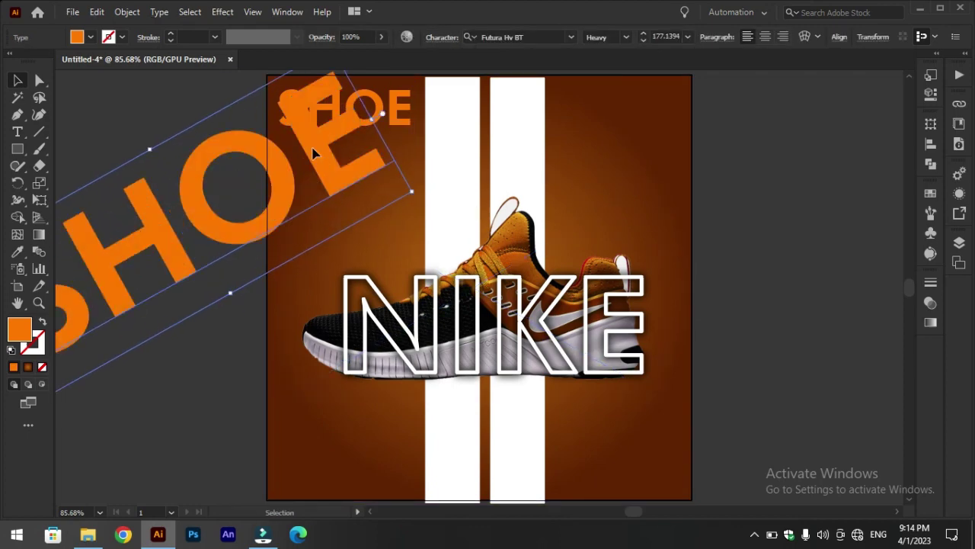
mouse_move(350, 207)
left_mouse_down()
mouse_move(469, 412)
mouse_move(499, 399)
left_mouse_up()
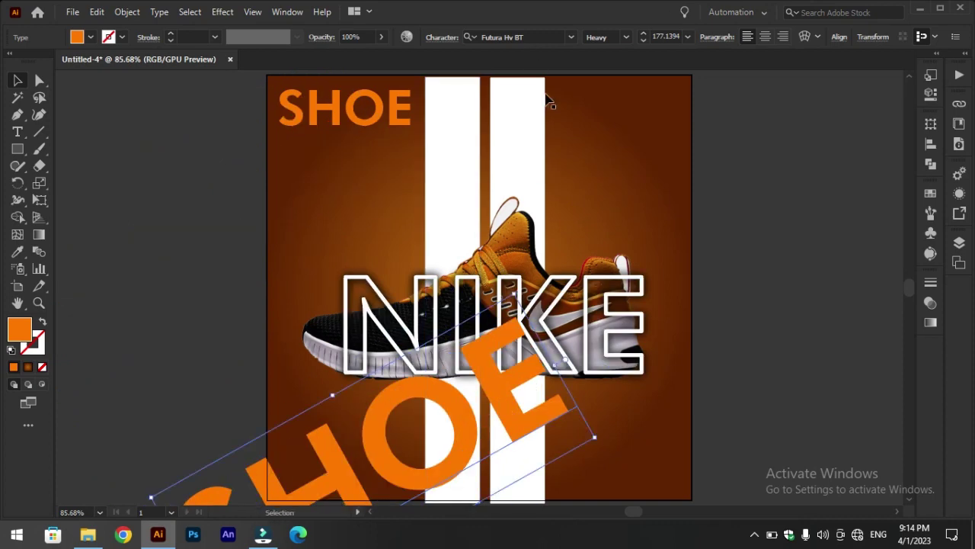
type("10")
key("Return")
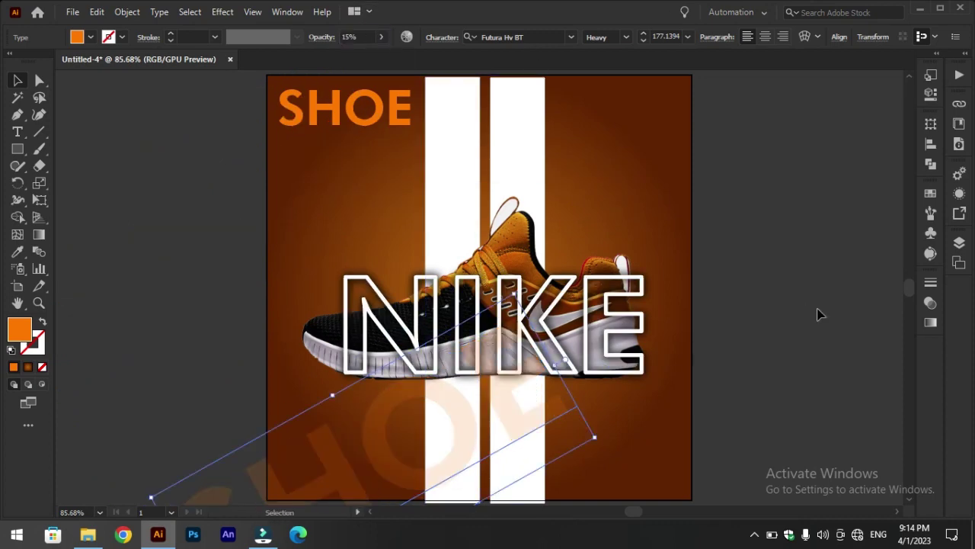
Shrink the faint SHOE copy and move it off the artboard to the left.
left_click(818, 312)
left_click_drag(564, 407, 448, 407)
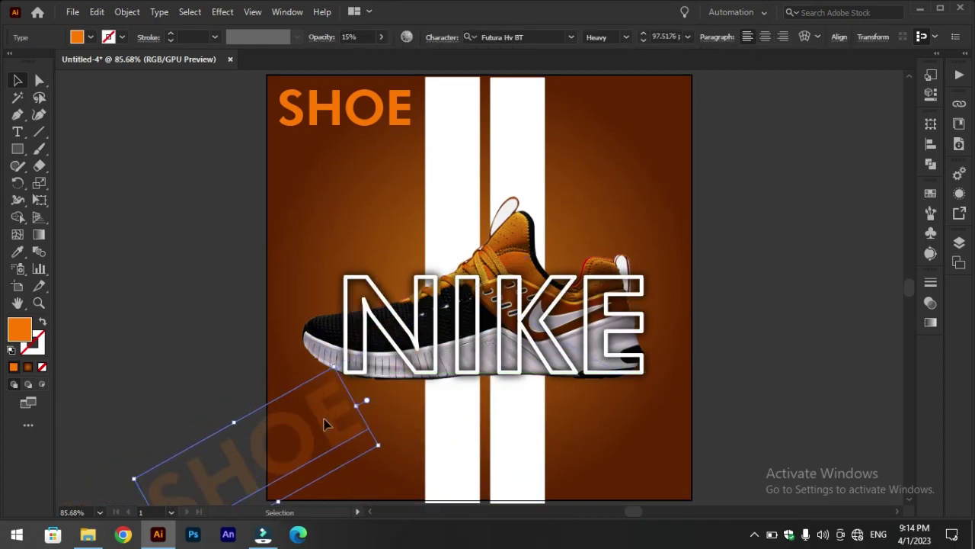
left_click_drag(397, 292, 404, 407)
left_click(191, 372)
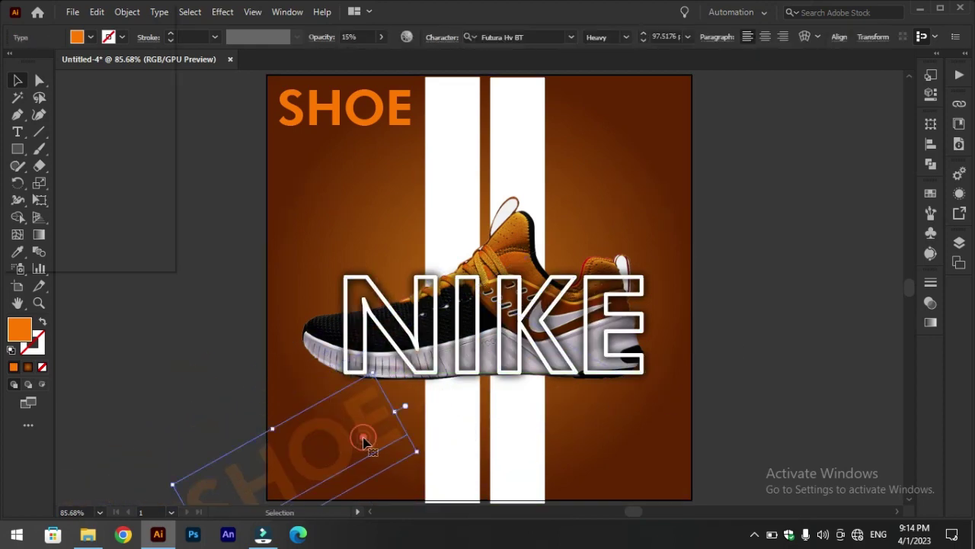
left_click_drag(366, 435, 96, 188)
Nudge the orange SHOE headline slightly lower.
left_click(308, 122)
key("ctrl+plus")
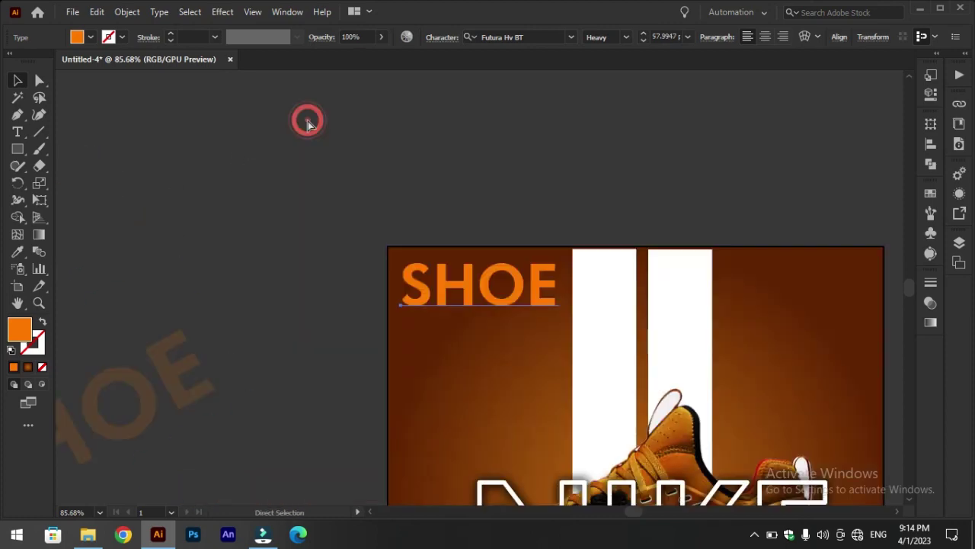
key("ctrl+plus")
key("ctrl+plus")
key("ctrl+plus")
mouse_move(446, 249)
left_mouse_down()
mouse_move(448, 390)
mouse_move(435, 228)
left_mouse_up()
Duplicate SHOE above itself and retype it as NEW ARRIVAL at 10 pt.
double_click(394, 226)
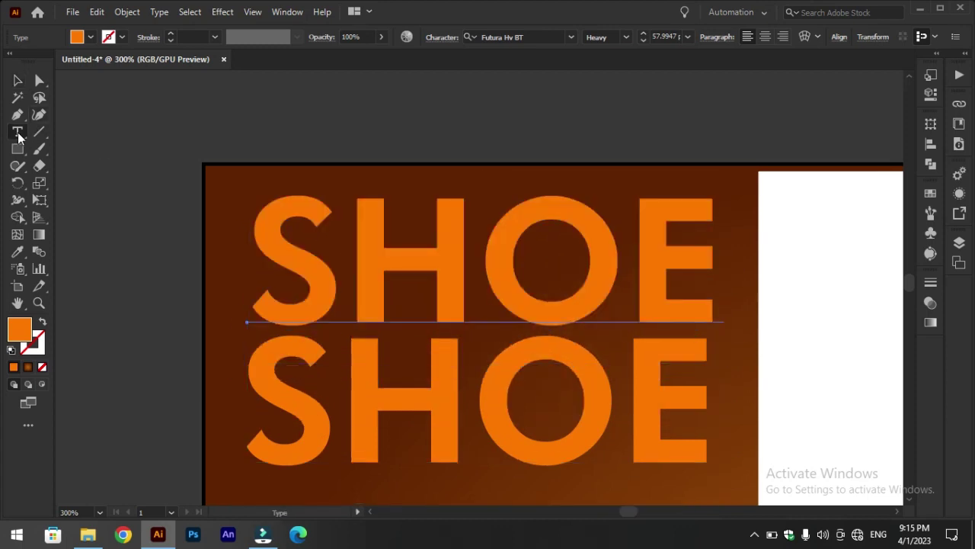
double_click(433, 250)
type("NEW AR")
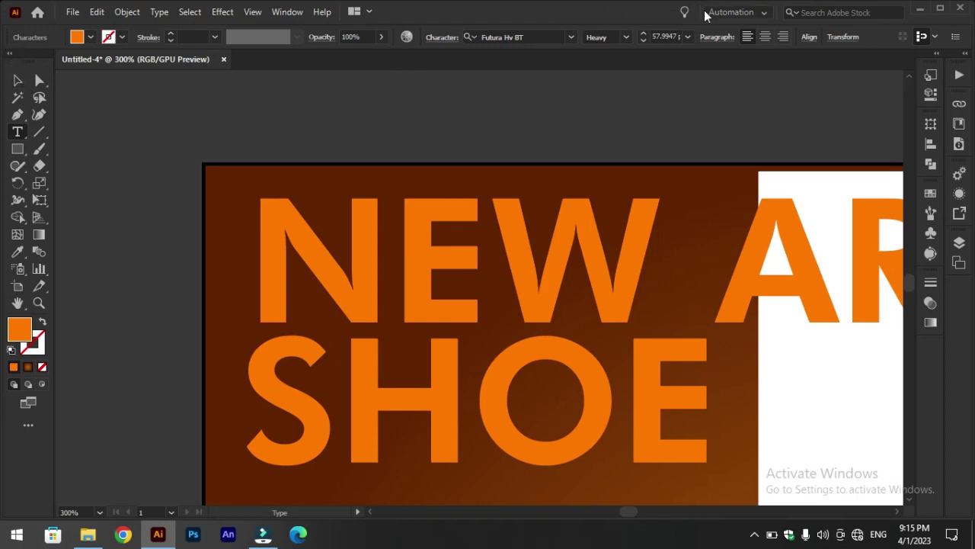
left_click(663, 35)
left_click(18, 80)
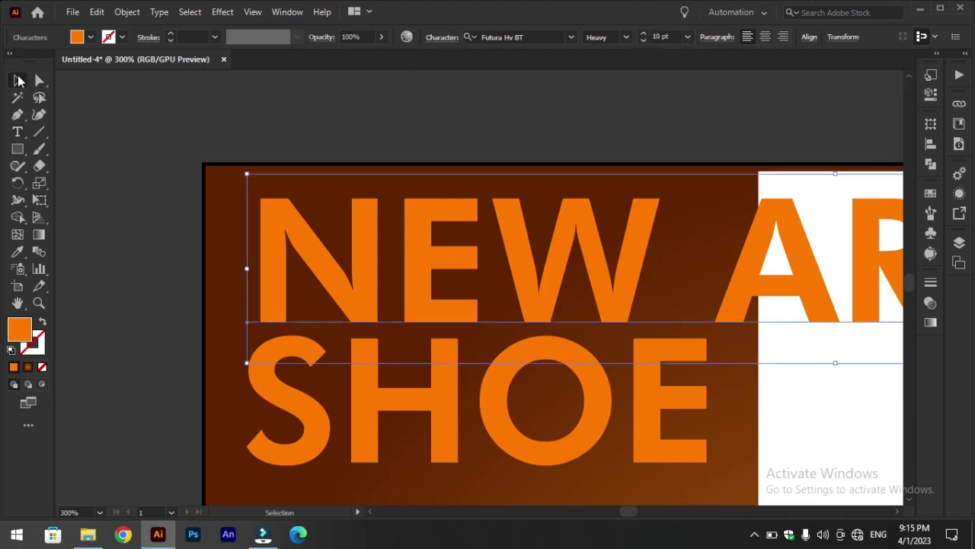
left_click(663, 36)
type("10")
key("Return")
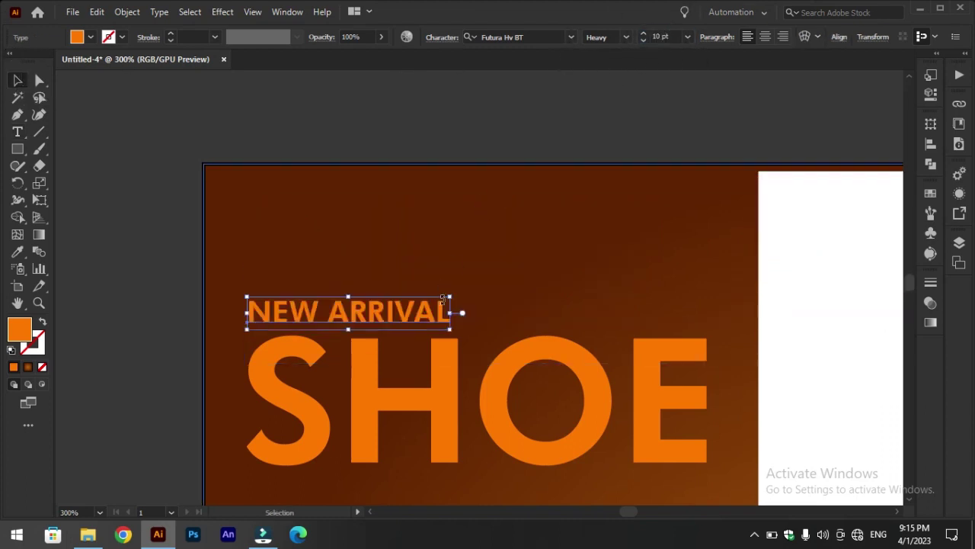
Fill NEW ARRIVAL white and move it together with SHOE up and left.
left_click(90, 36)
left_click(23, 60)
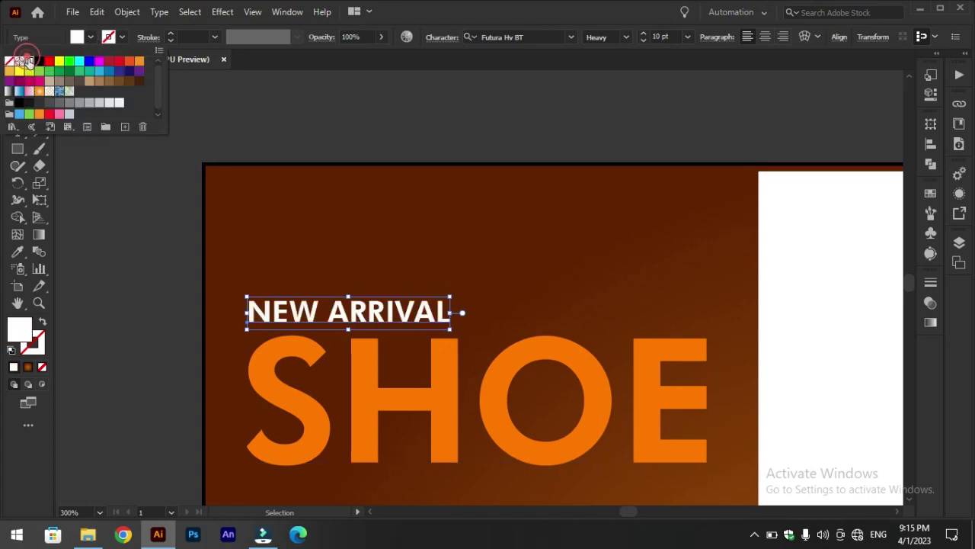
left_click(135, 337)
left_click(273, 355, "shift")
left_click_drag(273, 355, 251, 254)
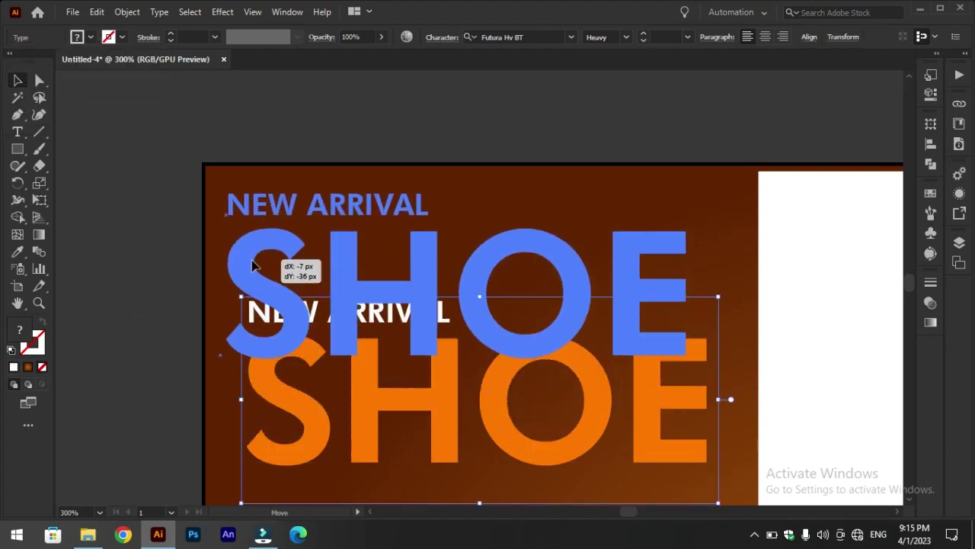
left_click(130, 250)
Copy NEW ARRIVAL below SHOE and retype it as ONLY ONE DAY OFFER.
left_click_drag(350, 215, 341, 384)
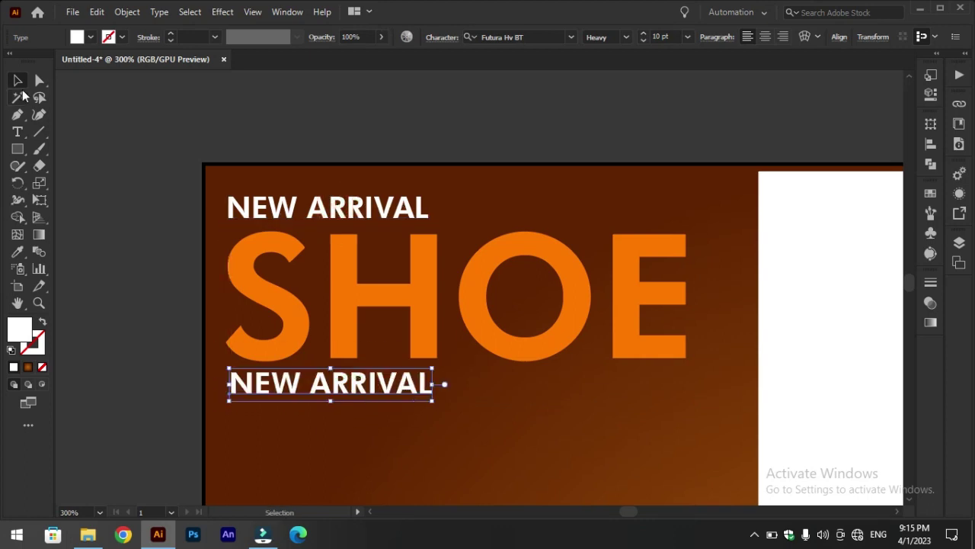
left_click(18, 132)
left_click(372, 389)
key("ctrl+a")
type("O")
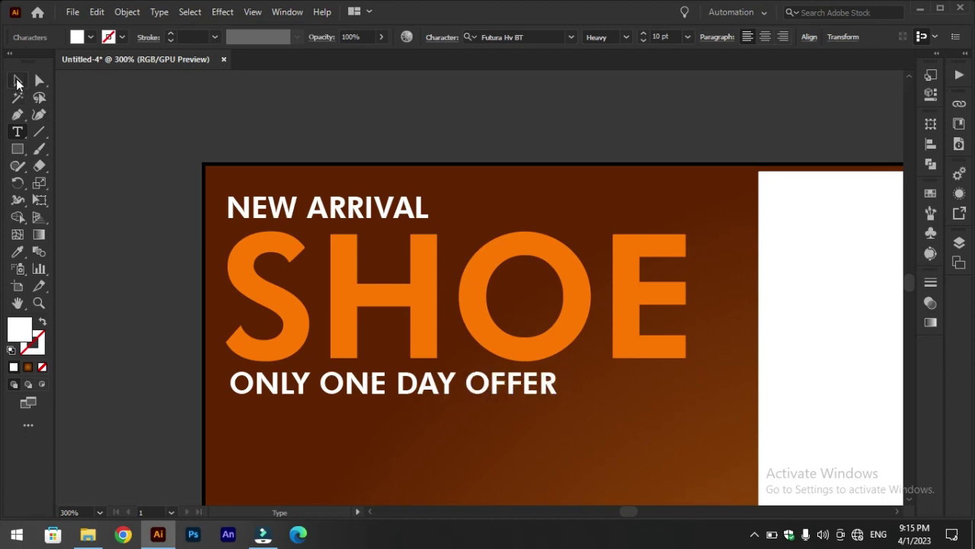
left_click(17, 80)
key("ctrl+0")
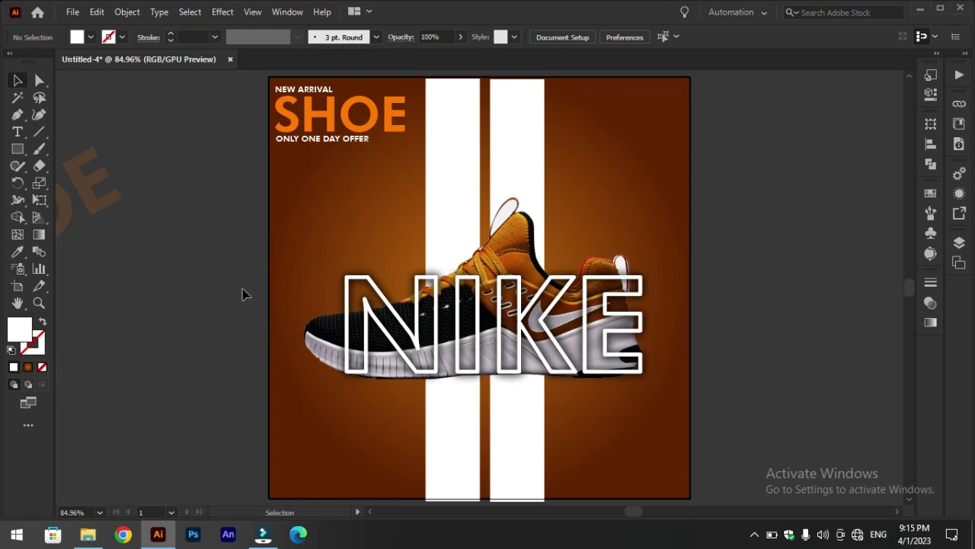
Create an area text box of Lorem ipsum placeholder and move it to the poster's lower right.
left_click(450, 450)
left_click(214, 379)
left_click(17, 134)
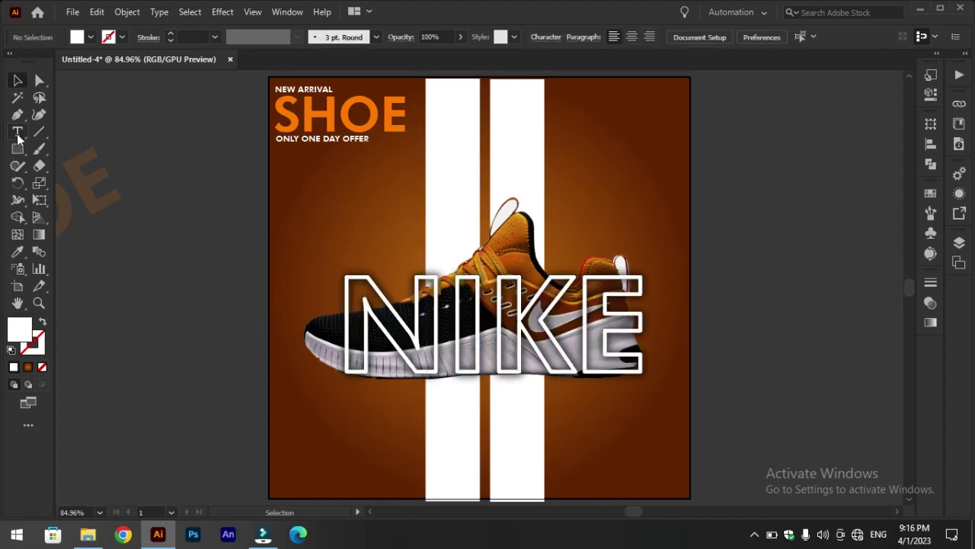
left_click_drag(96, 263, 301, 357)
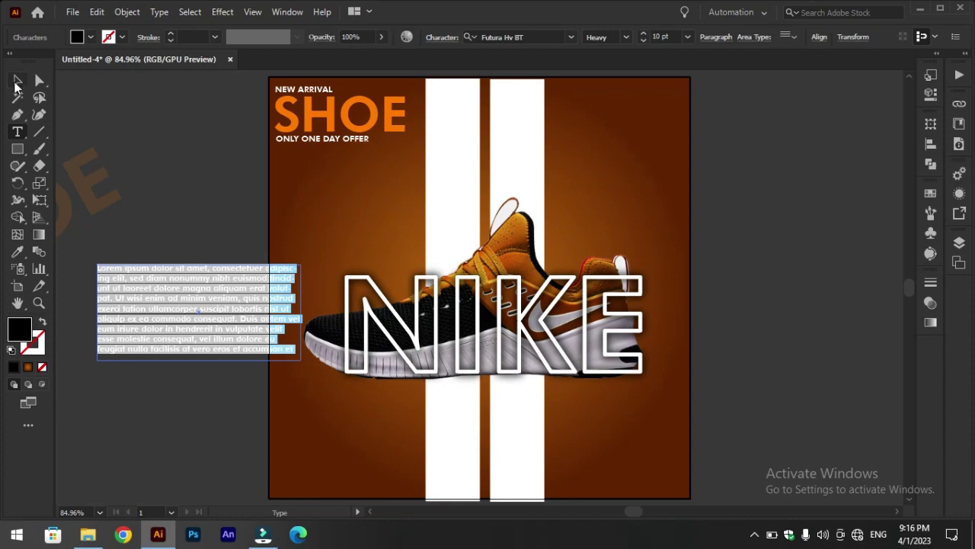
left_click(17, 81)
left_click_drag(142, 276, 345, 413)
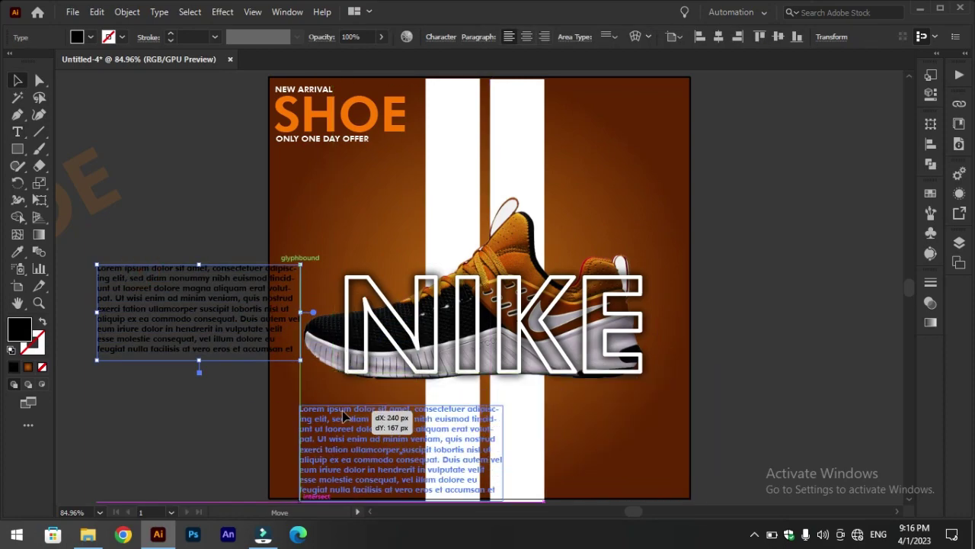
left_click_drag(344, 414, 598, 412)
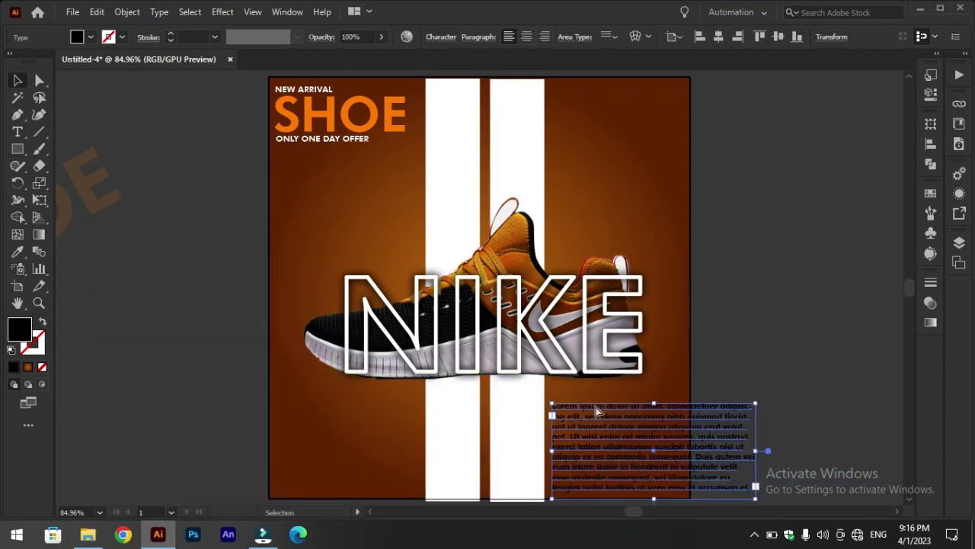
key("ctrl+plus")
key("ctrl+plus")
key("ctrl+plus")
key("ctrl+minus")
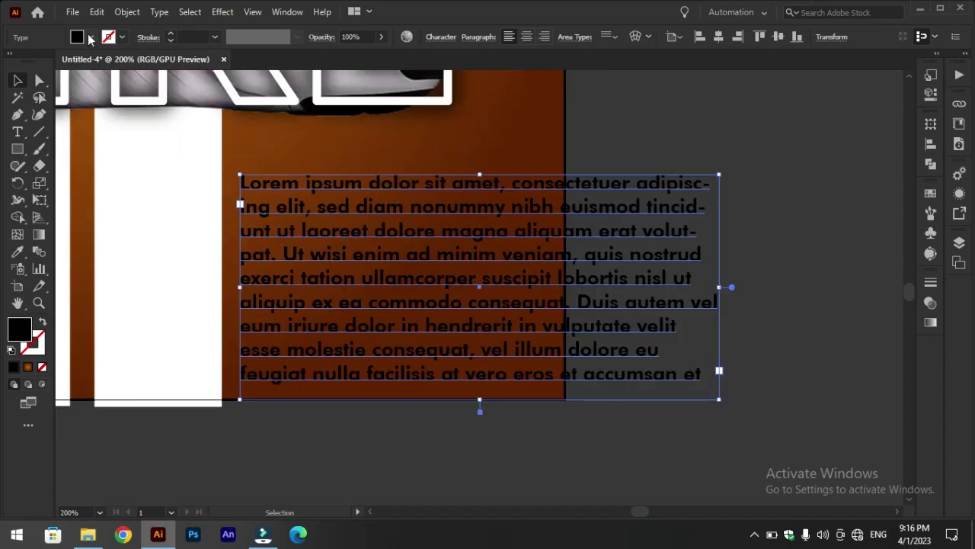
Make the placeholder text white and reshape its box into a tall narrow column at the right edge.
left_click(90, 38)
left_click(29, 61)
left_click(660, 254)
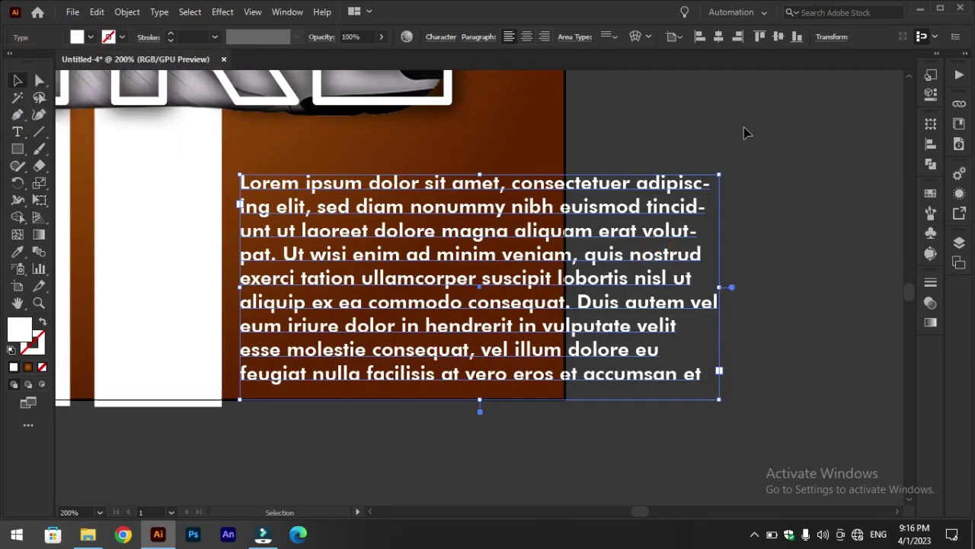
left_click_drag(720, 175, 551, 222)
key("ctrl+z")
left_click_drag(720, 287, 555, 286)
left_click_drag(397, 175, 389, 130)
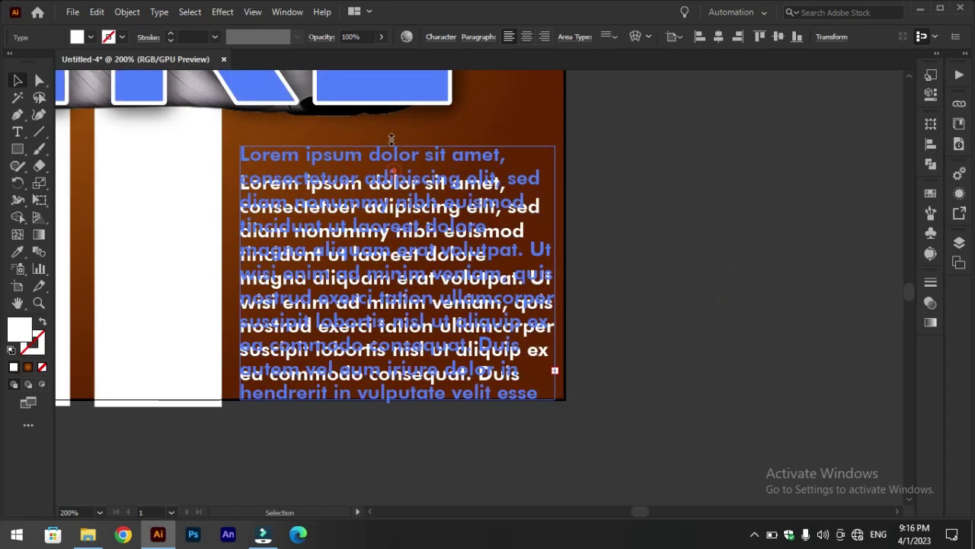
Expand the paragraph text into outlines with Object > Expand.
left_click(127, 12)
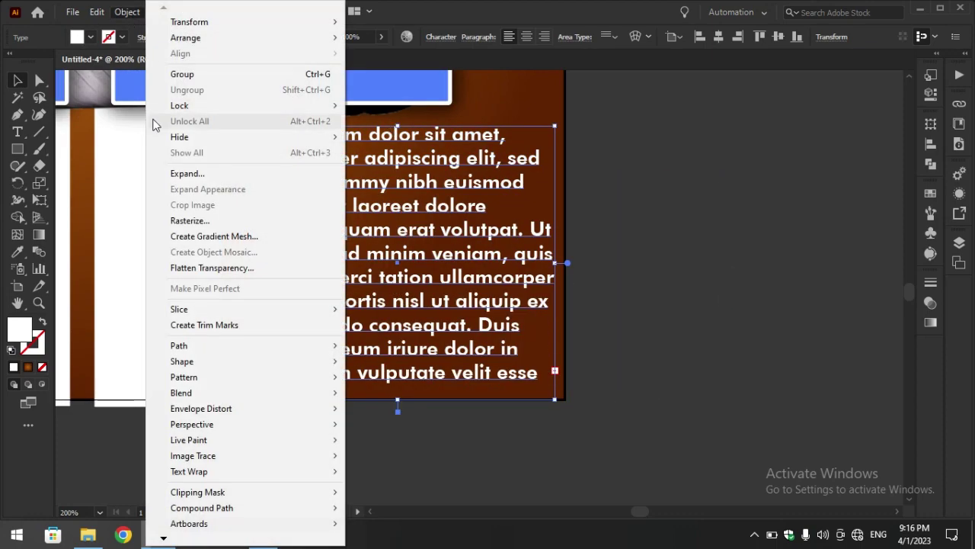
left_click(190, 173)
left_click(472, 348)
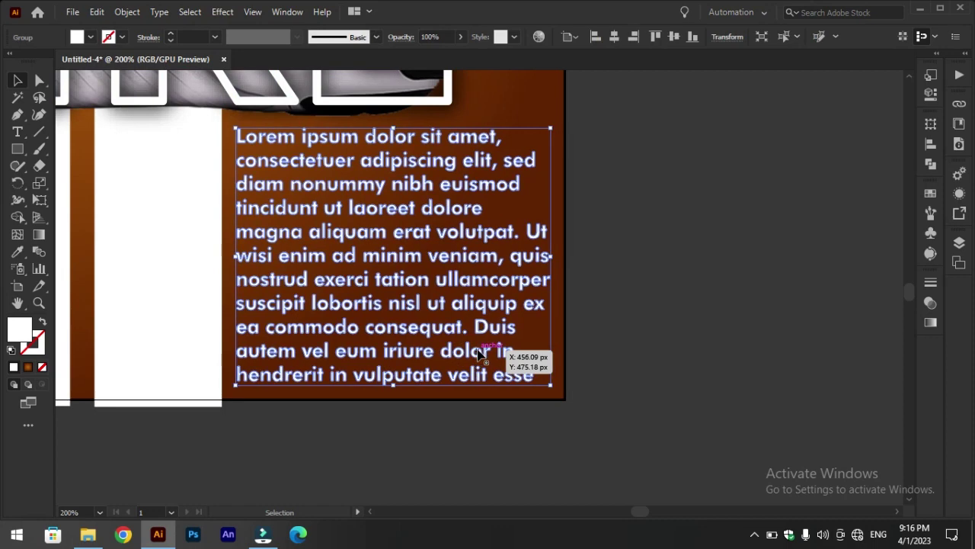
key("ctrl+0")
left_click(838, 343)
left_click_drag(731, 487, 675, 403)
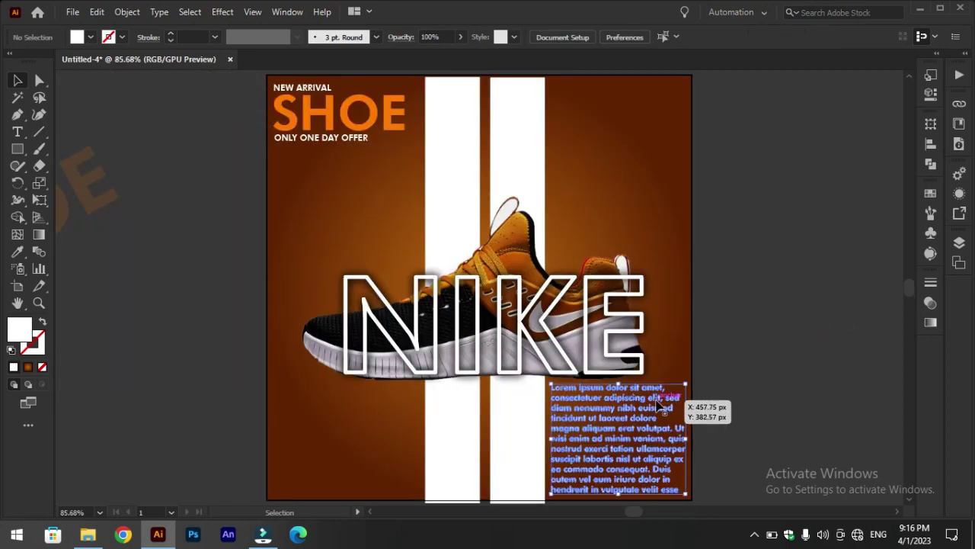
key("ctrl+1")
key("ctrl+0")
left_click(744, 369)
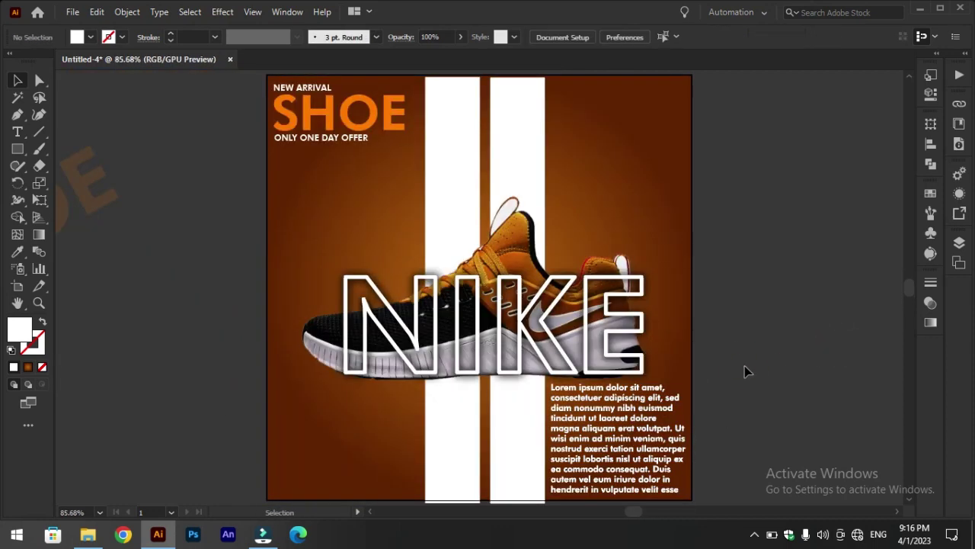
Add a zero-offset, 5 px blur drop shadow in dark brown 632A00 to the shoe image.
left_click(503, 236)
left_click(222, 11)
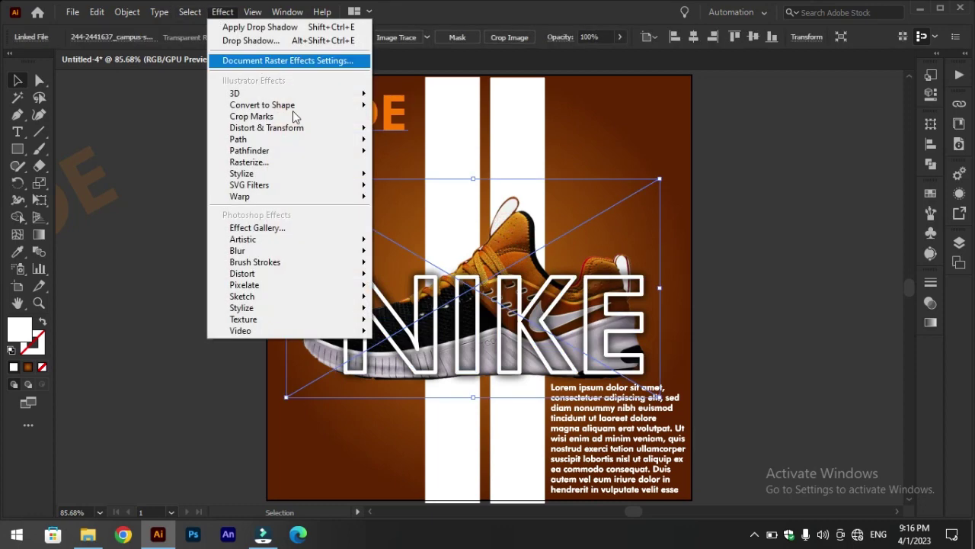
left_click(398, 177)
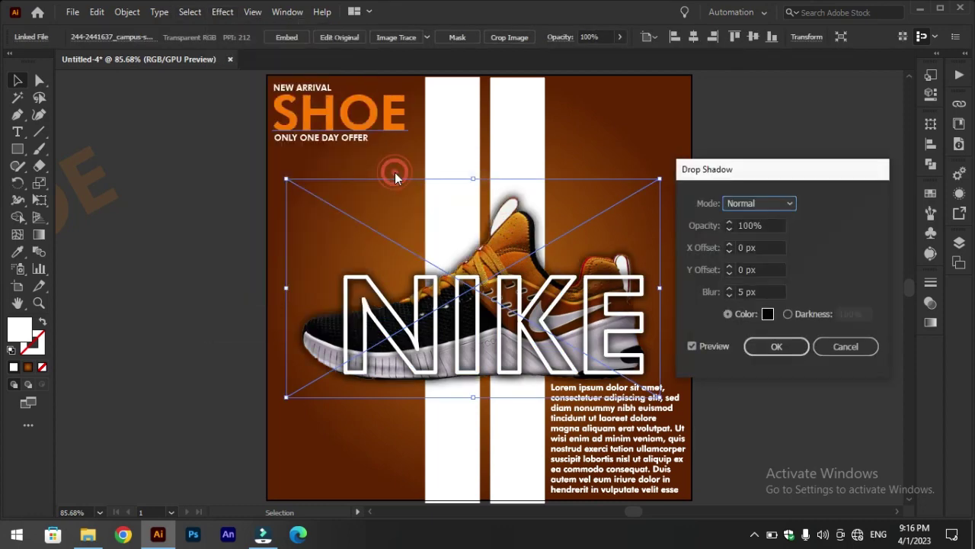
left_click(768, 314)
type("ffffff")
key("Return")
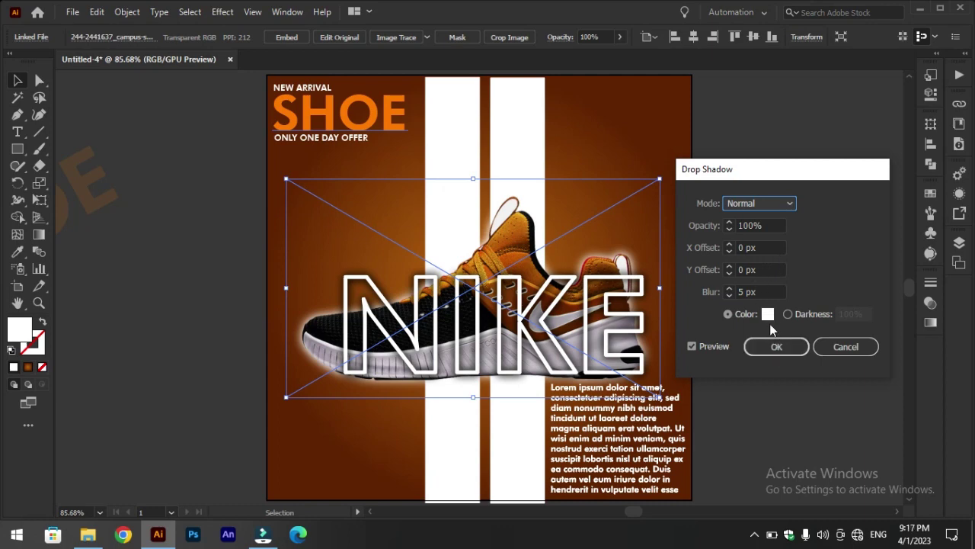
left_click(767, 314)
left_click(646, 195)
key("Return")
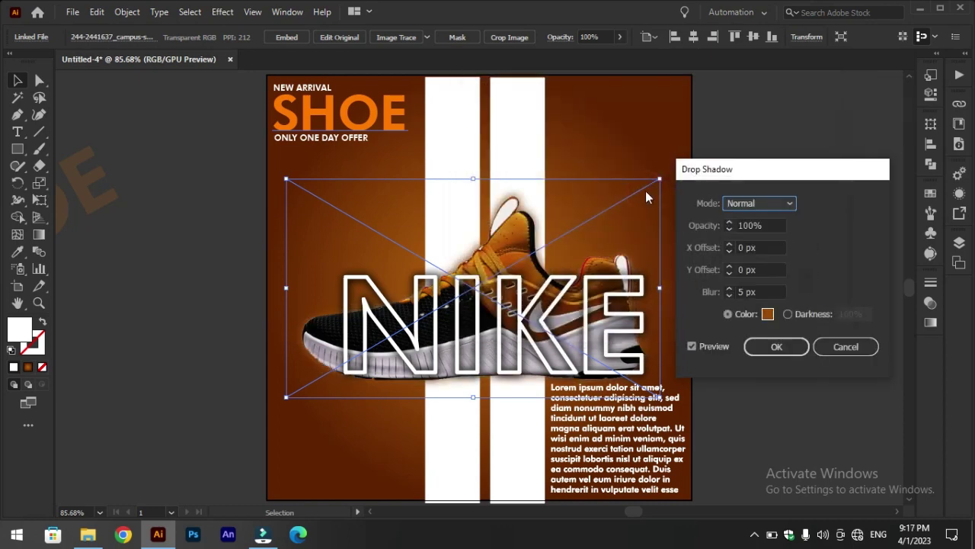
left_click(768, 314)
left_click(633, 211)
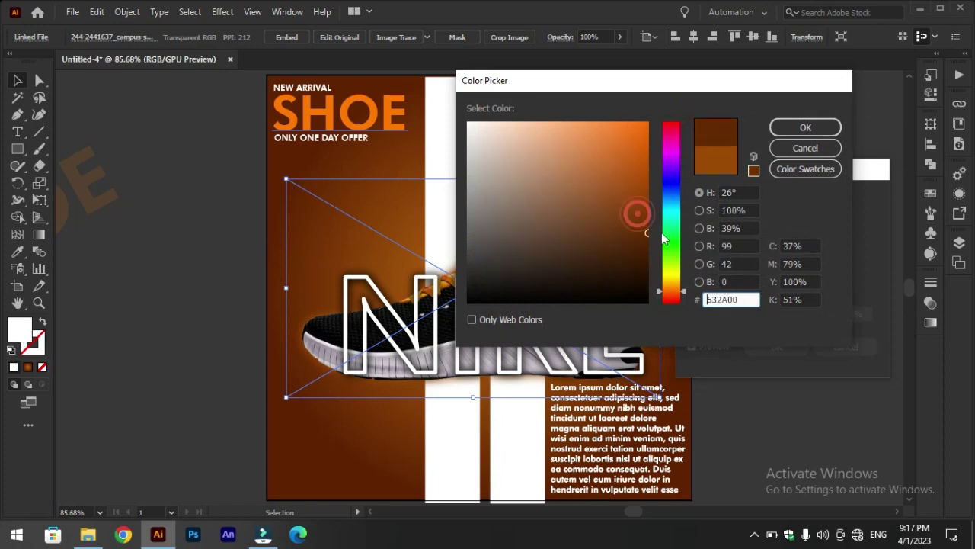
key("Return")
key("Return")
left_click(760, 262)
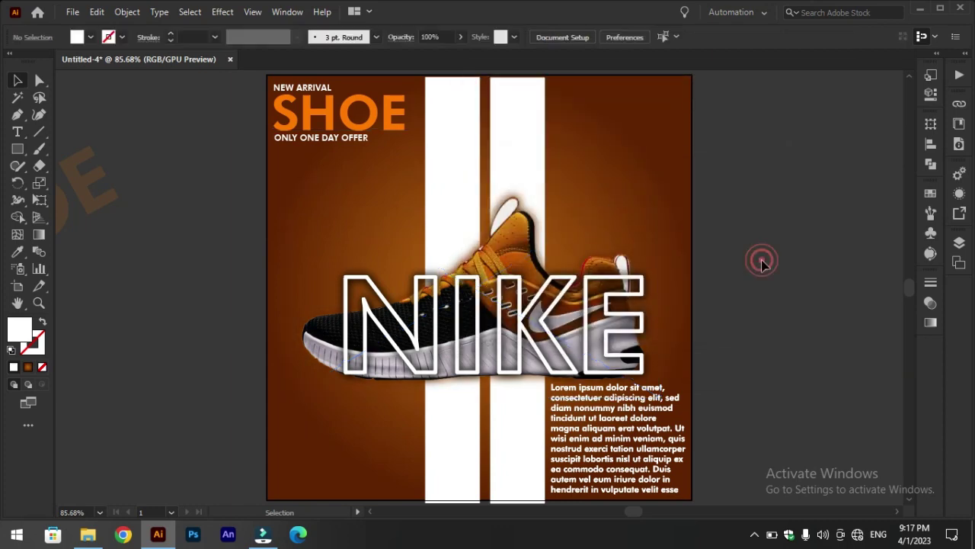
Reposition and enlarge the 50 text and widen the spacing between its digits.
left_click(18, 136)
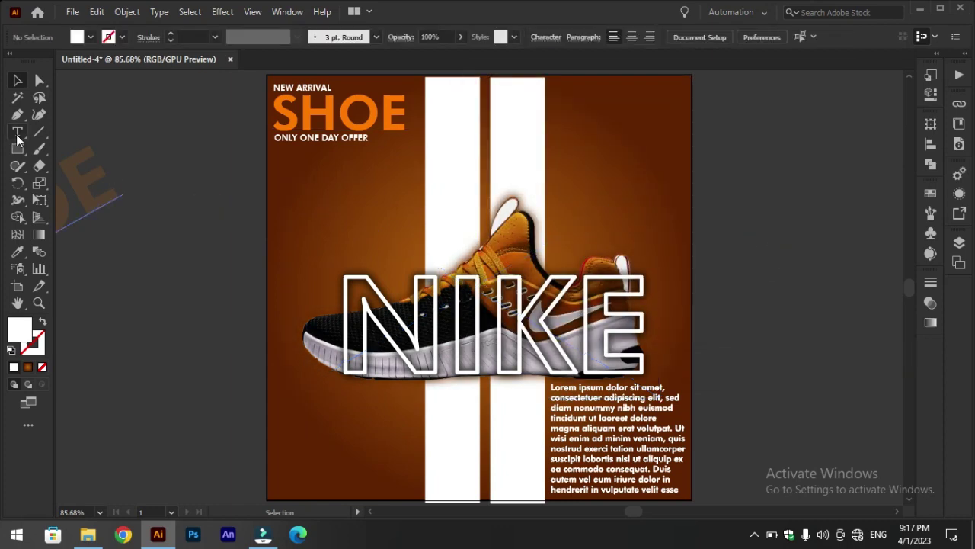
left_click(174, 306)
left_click(17, 80)
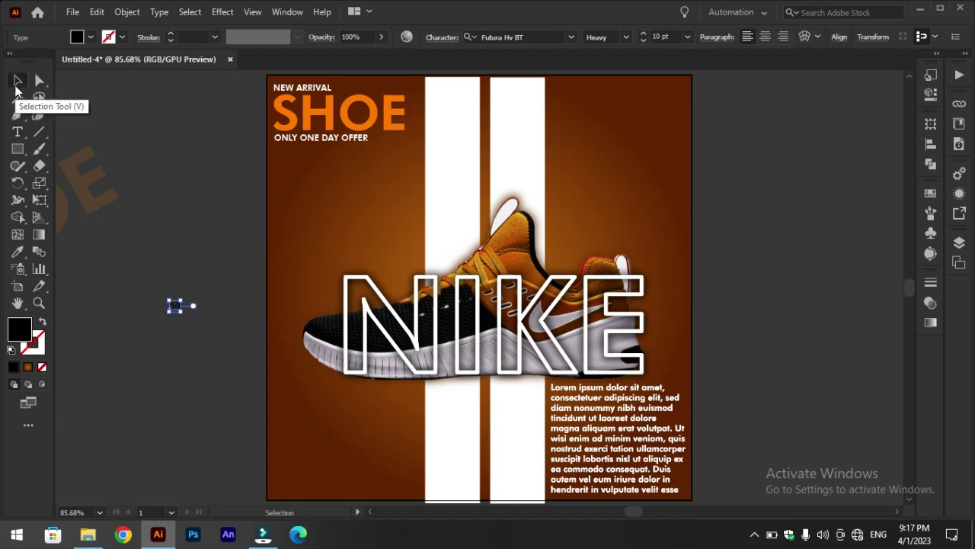
key("ctrl+equal")
key("ctrl+equal")
key("ctrl+equal")
key("ctrl+equal")
key("ctrl+equal")
key("ctrl+equal")
left_click_drag(497, 302, 465, 272)
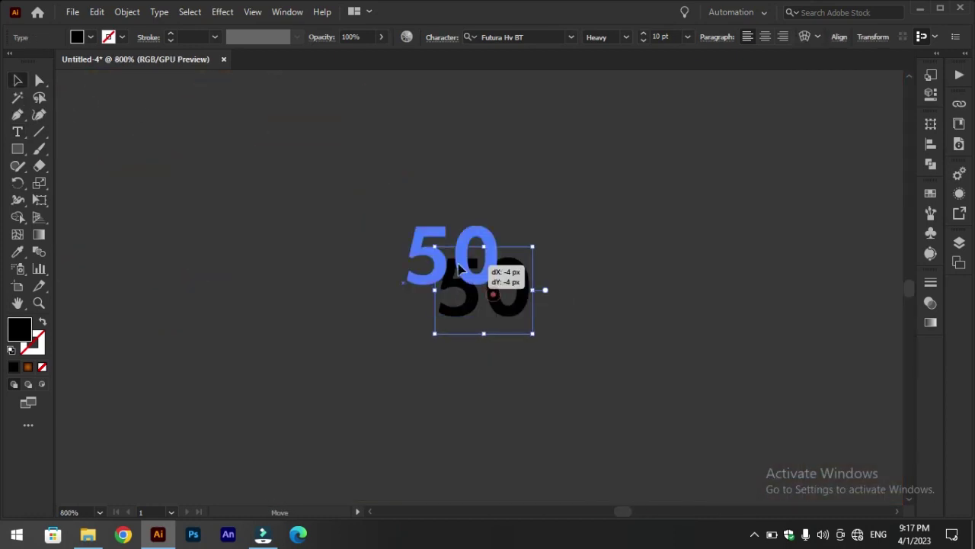
mouse_move(503, 301)
left_mouse_down()
mouse_move(573, 375)
mouse_move(640, 404)
left_mouse_up()
key("alt+Right")
key("alt+Right")
key("alt+Right")
key("alt+Right")
key("alt+Right")
key("alt+Right")
key("alt+Right")
key("alt+Right")
key("alt+Right")
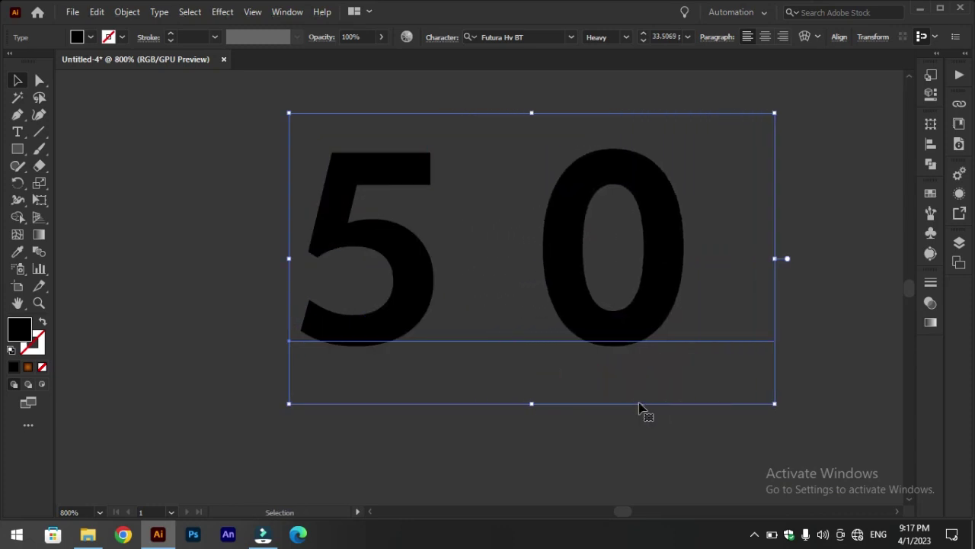
Add DISCOUNT text at 4 pt, turned vertical and sized to sit beside the 5.
left_click(23, 134)
left_click(140, 261)
type("D")
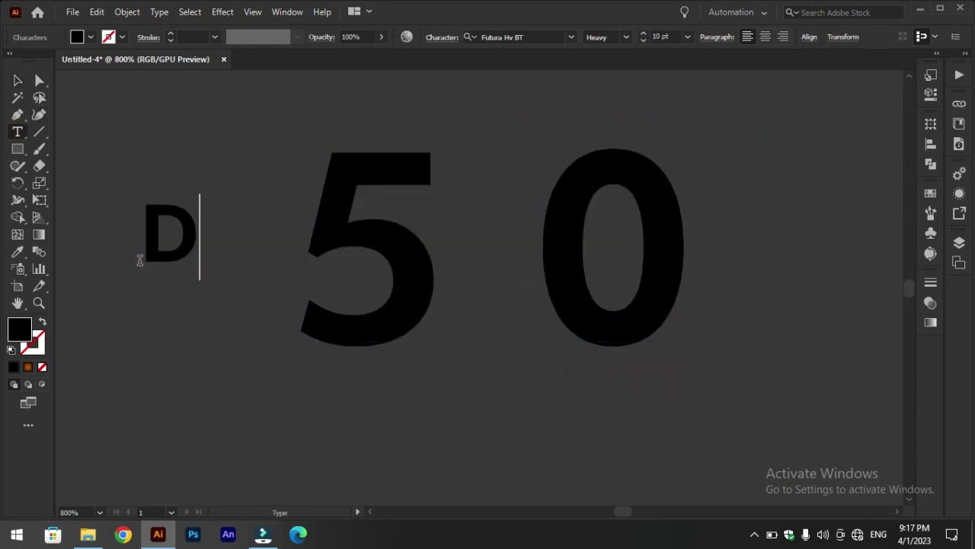
type("ISCOUNT")
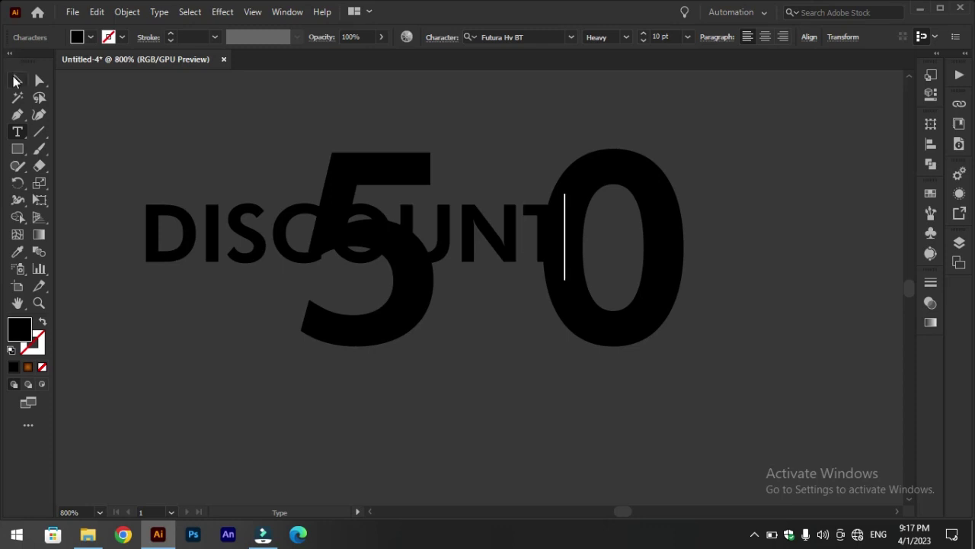
left_click(17, 82)
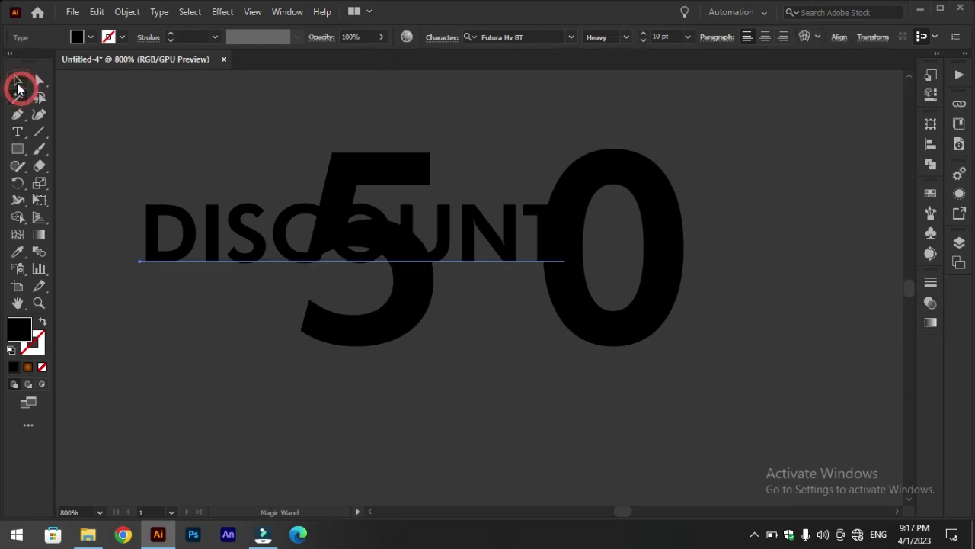
left_click(671, 34)
type("4")
key("Return")
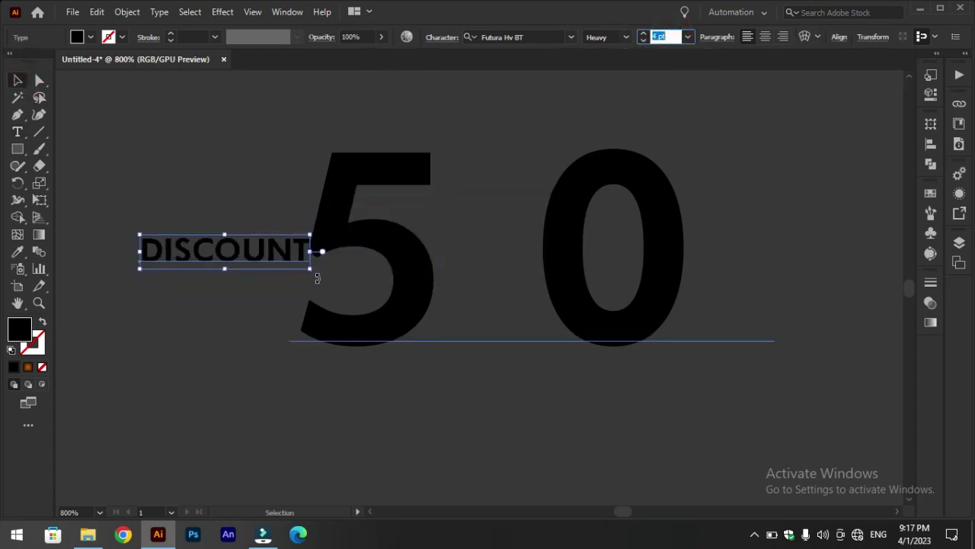
mouse_move(317, 278)
left_mouse_down()
mouse_move(279, 181)
mouse_move(450, 169)
left_mouse_up()
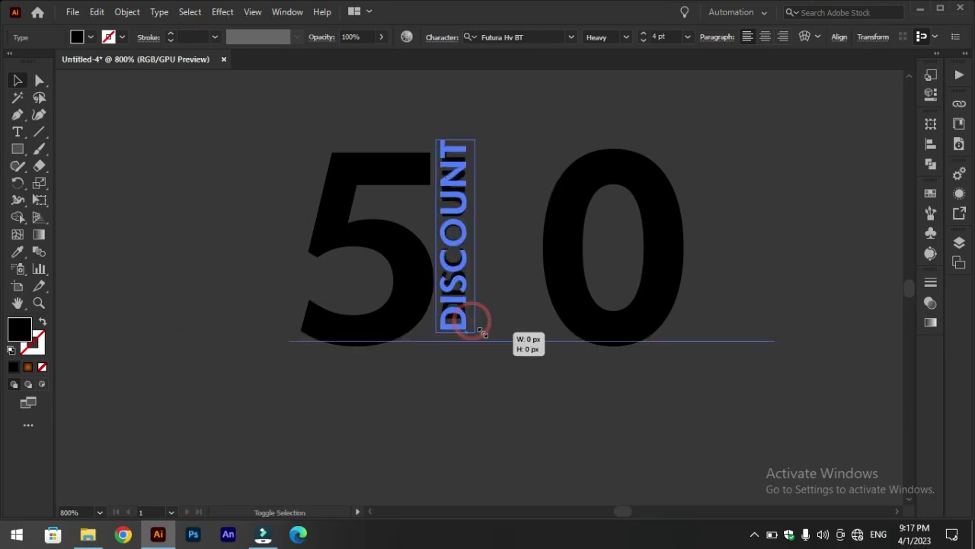
left_click_drag(472, 322, 474, 344)
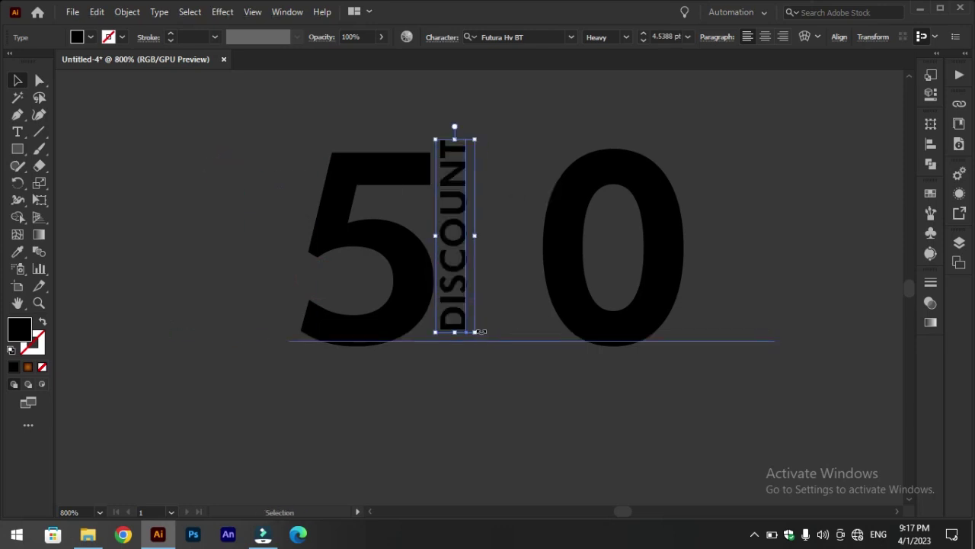
Tighten the 50, group it with DISCOUNT, fill it yellow FFF800 and place it top right.
left_click(576, 319)
key("alt+Left")
key("alt+Left")
key("alt+Left")
key("alt+Left")
key("alt+Left")
key("alt+Left")
key("alt+Left")
key("alt+Left")
key("alt+Left")
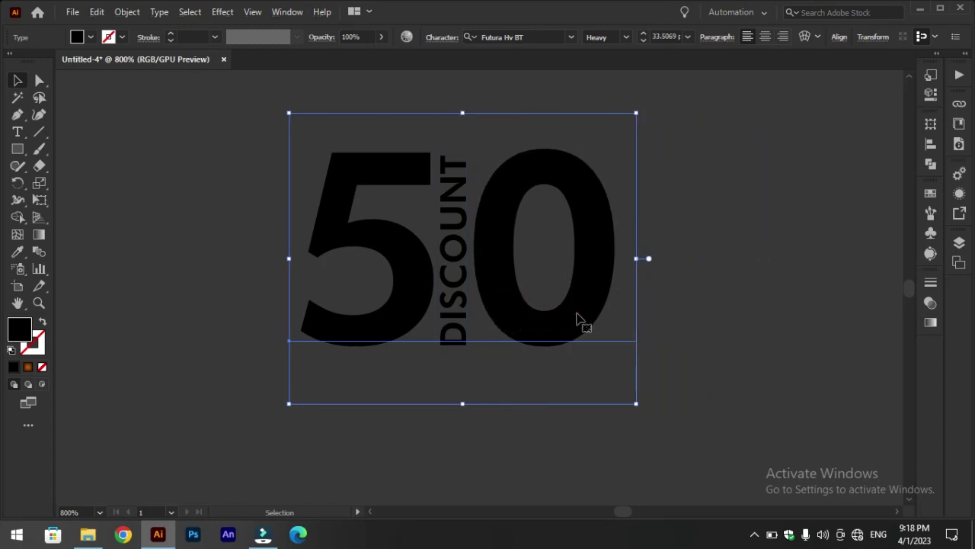
key("ctrl+g")
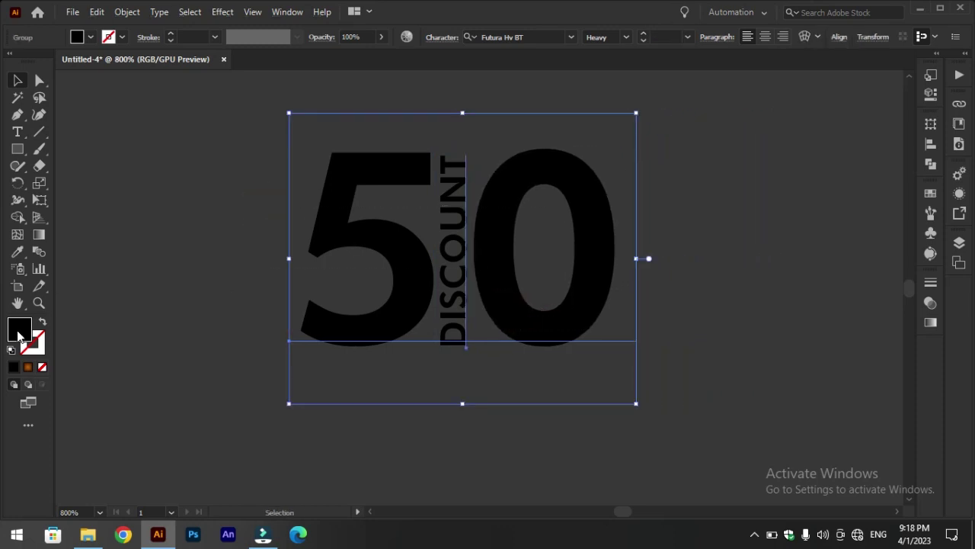
double_click(19, 335)
left_click(675, 272)
left_click_drag(627, 195, 667, 114)
key("Return")
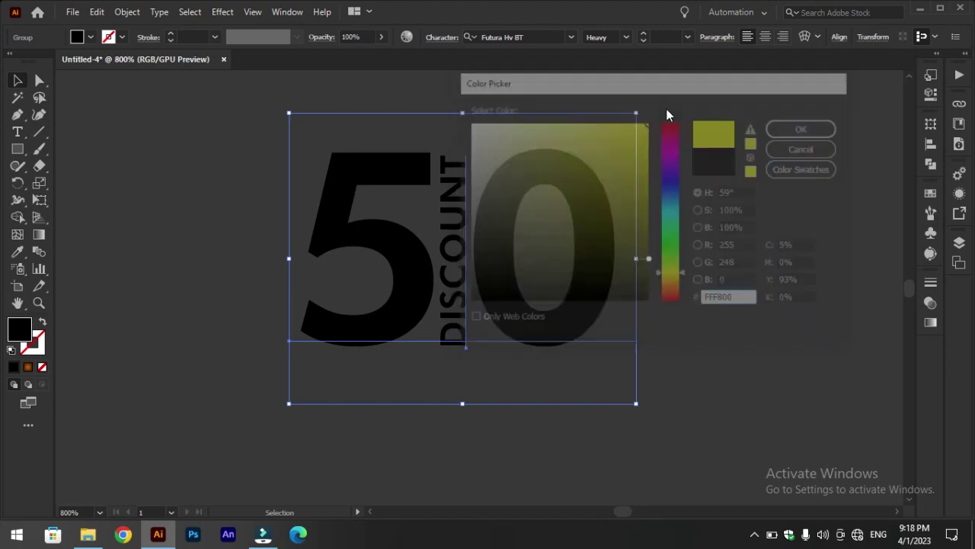
key("ctrl+0")
mouse_move(185, 314)
left_mouse_down()
mouse_move(625, 138)
mouse_move(687, 190)
left_mouse_up()
Give the 50 DISCOUNT group a black drop shadow at 75% opacity with a 7 px Y offset.
key("ctrl+plus")
key("ctrl+plus")
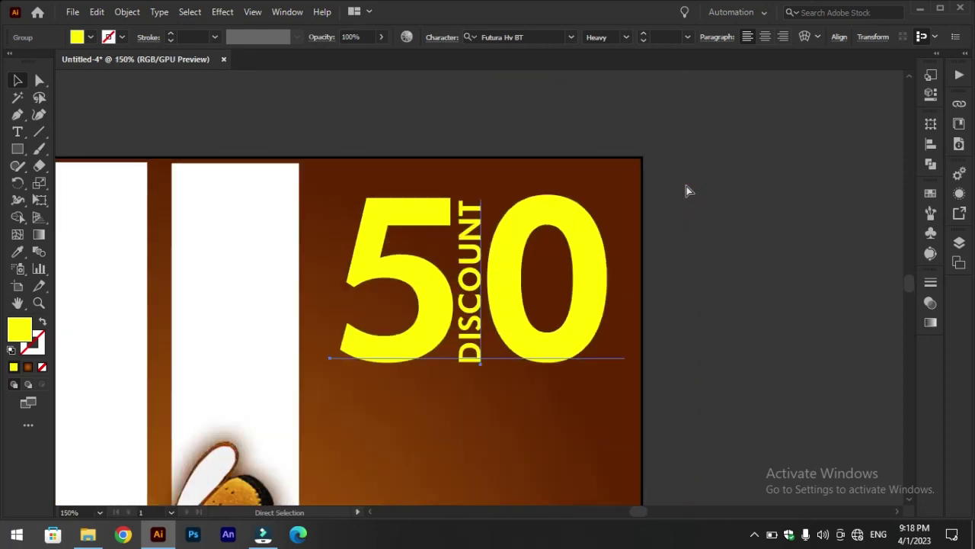
key("ctrl+plus")
left_click(223, 12)
left_click(385, 178)
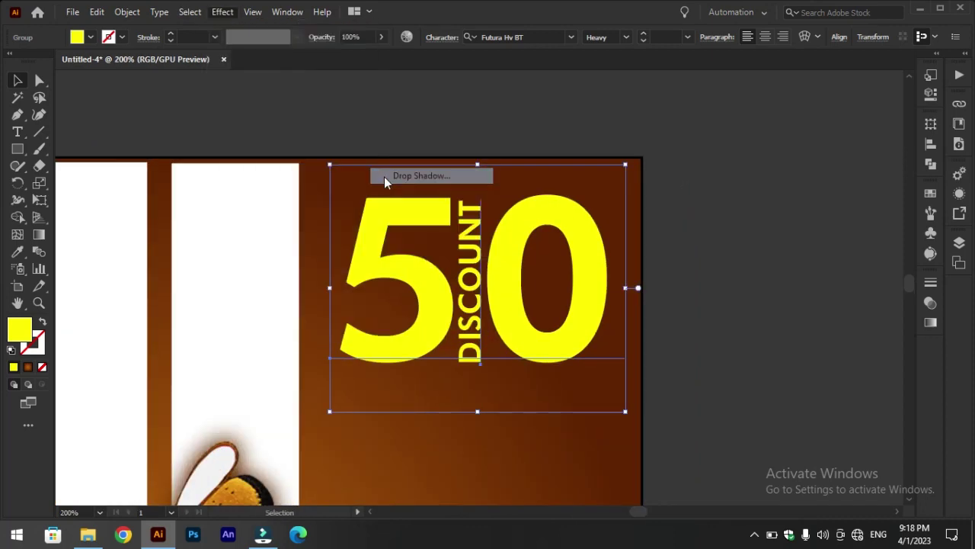
left_click(769, 315)
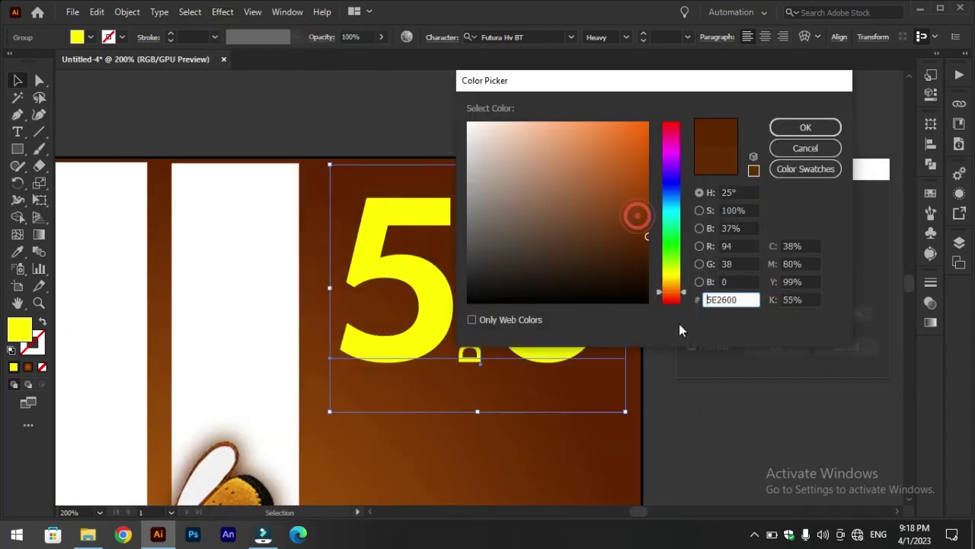
left_click(647, 302)
key("Return")
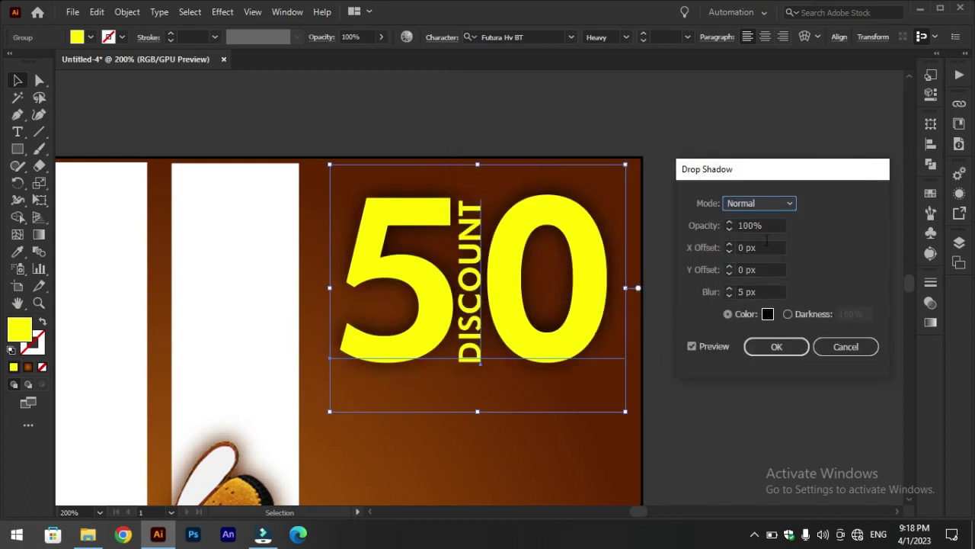
left_click(774, 226)
type("5")
key("Tab")
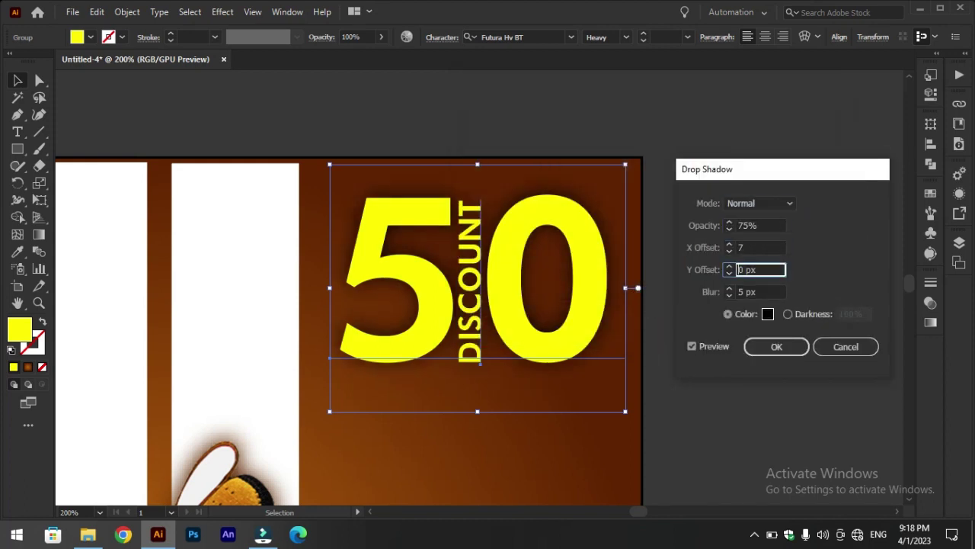
type("7")
key("Tab")
left_click(778, 346)
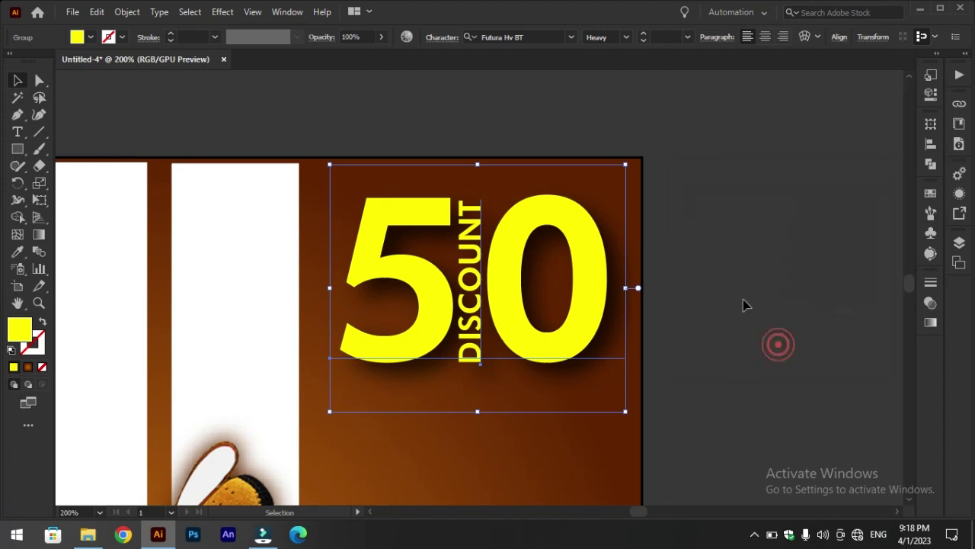
left_click(744, 299)
key("ctrl+0")
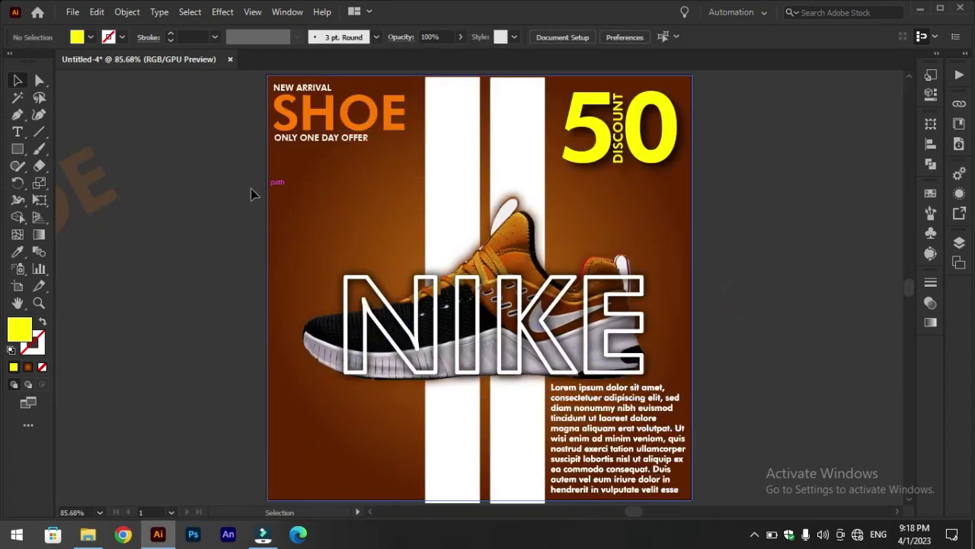
left_click(249, 189)
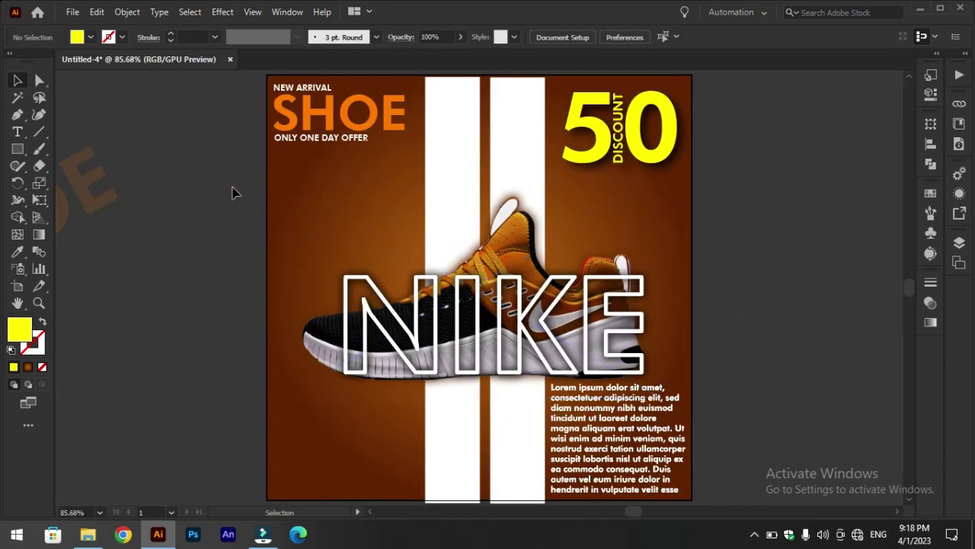
Type a FOR CONTACT text line beside the poster.
scroll(908, 498, "down", 1)
scroll(908, 499, "down", 3)
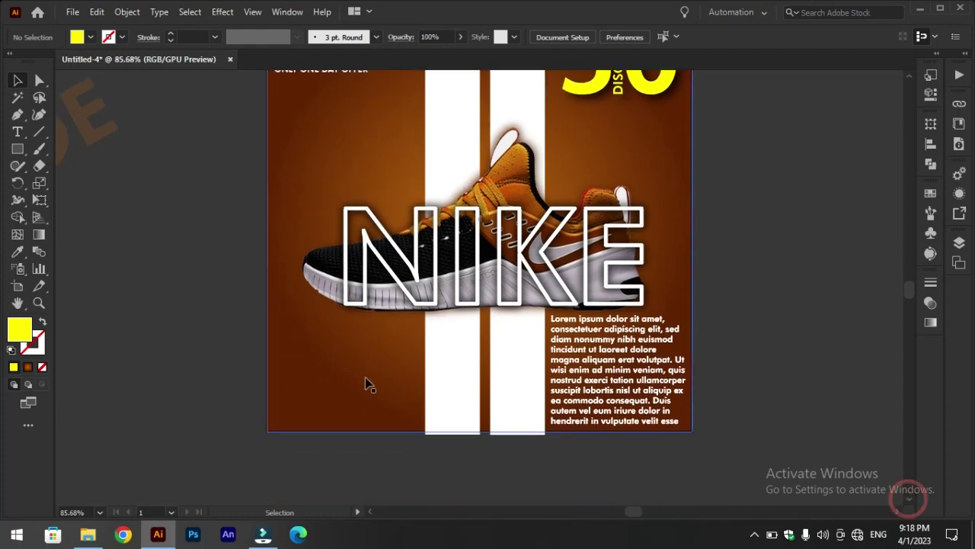
scroll(366, 381, "up", 2)
scroll(366, 378, "up", 2)
left_click_drag(633, 513, 630, 511)
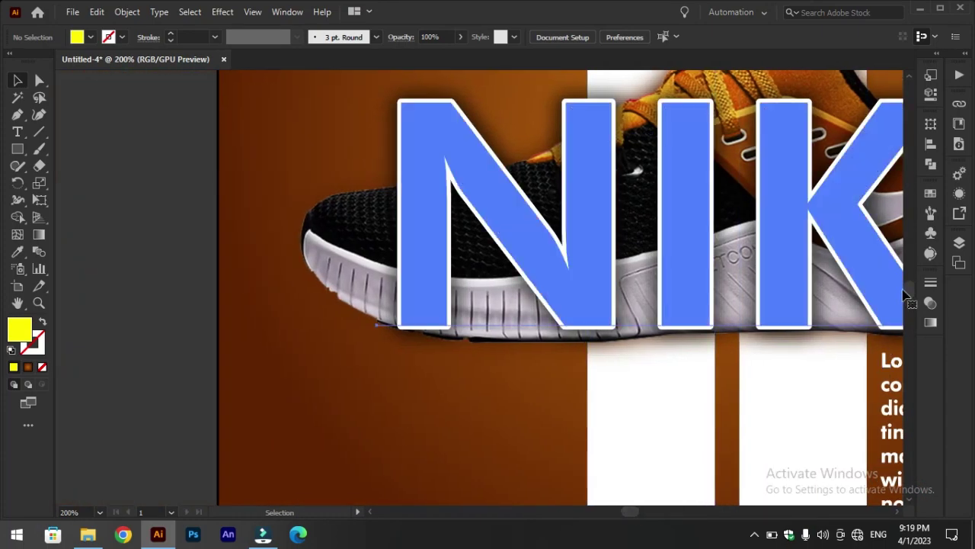
left_click(901, 329)
scroll(907, 296, "down", 5)
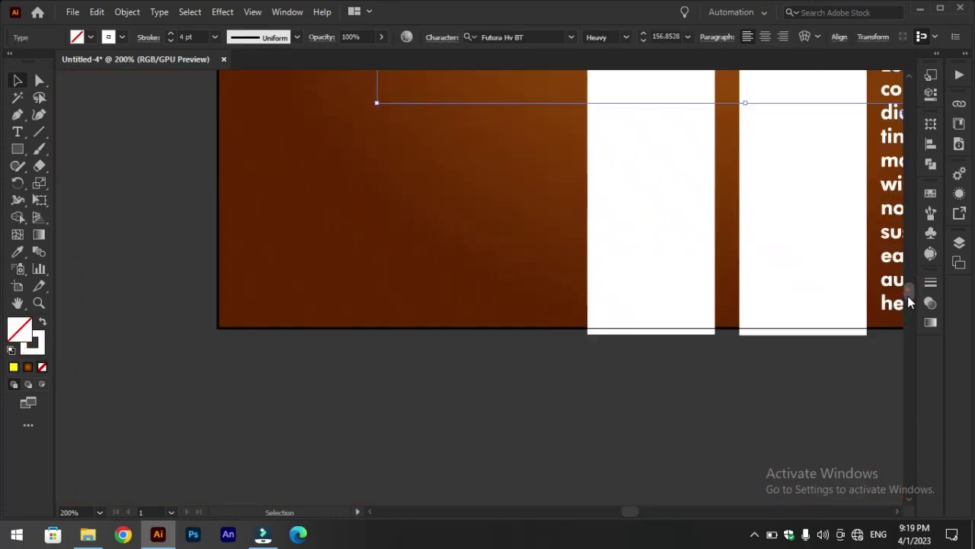
scroll(907, 291, "up", 3)
left_click(17, 131)
left_click(97, 263)
type("FOR CONTACT")
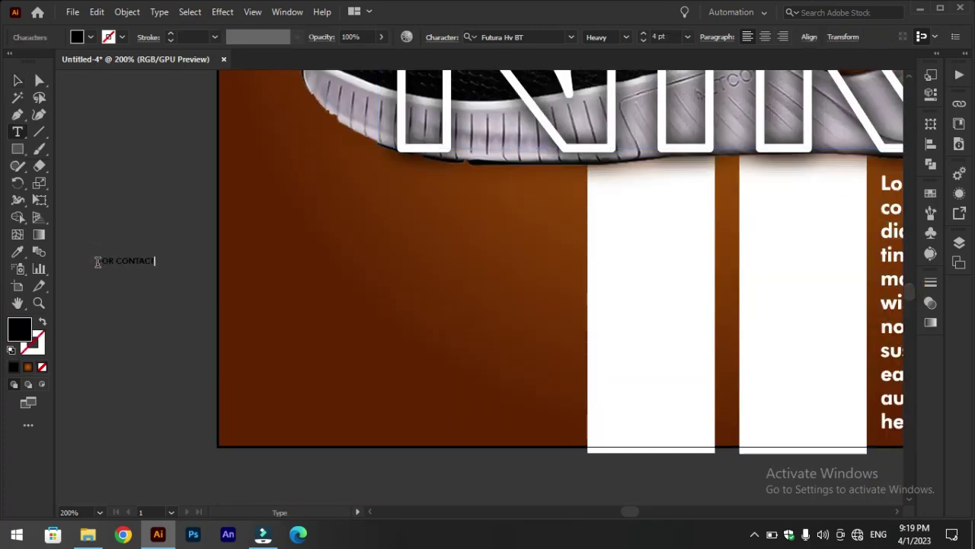
left_click(20, 88)
key("ctrl+equal")
key("ctrl+equal")
key("ctrl+equal")
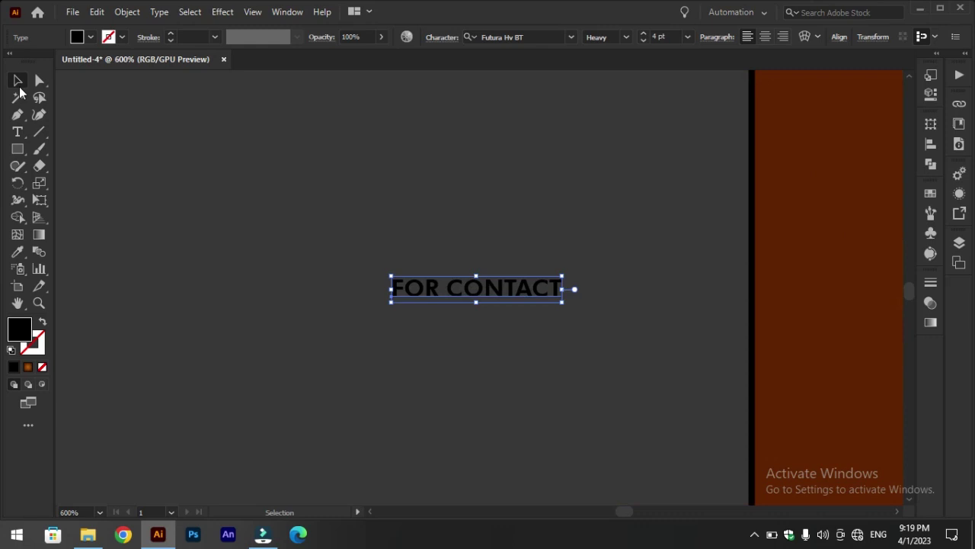
Duplicate the FOR CONTACT line below and retype the copy as the phone number.
key("ctrl+c")
key("ctrl+f")
key("Down")
key("Down")
key("Down")
key("Down")
key("Down")
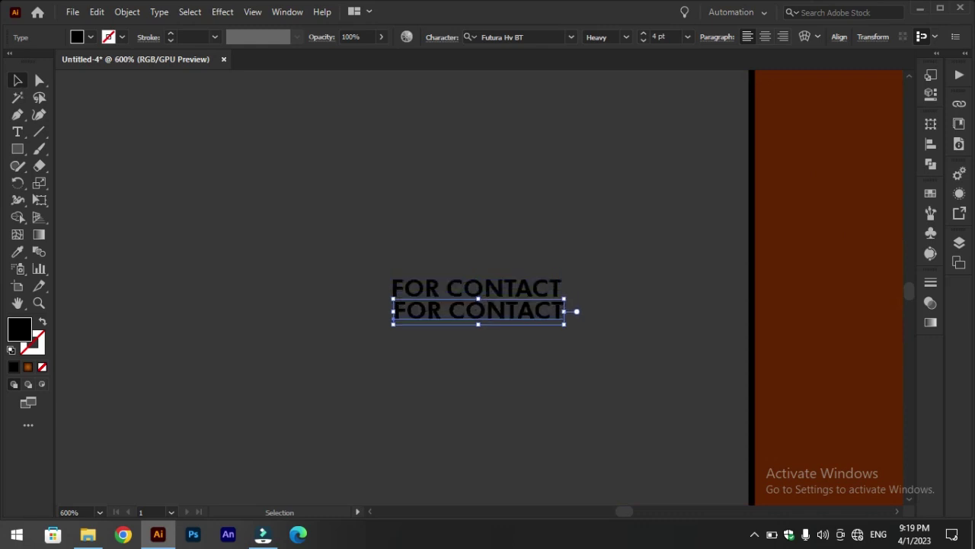
left_click(17, 132)
triple_click(468, 308)
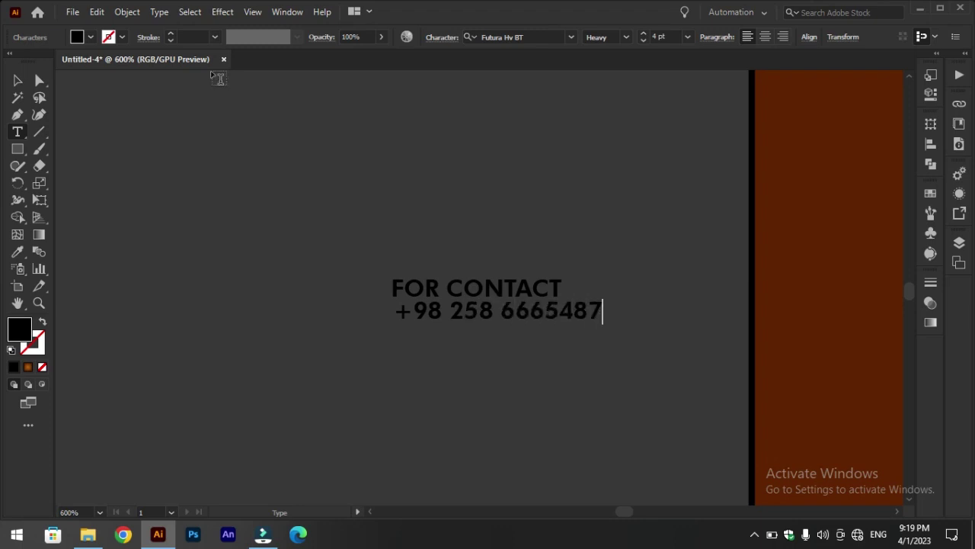
left_click(20, 82)
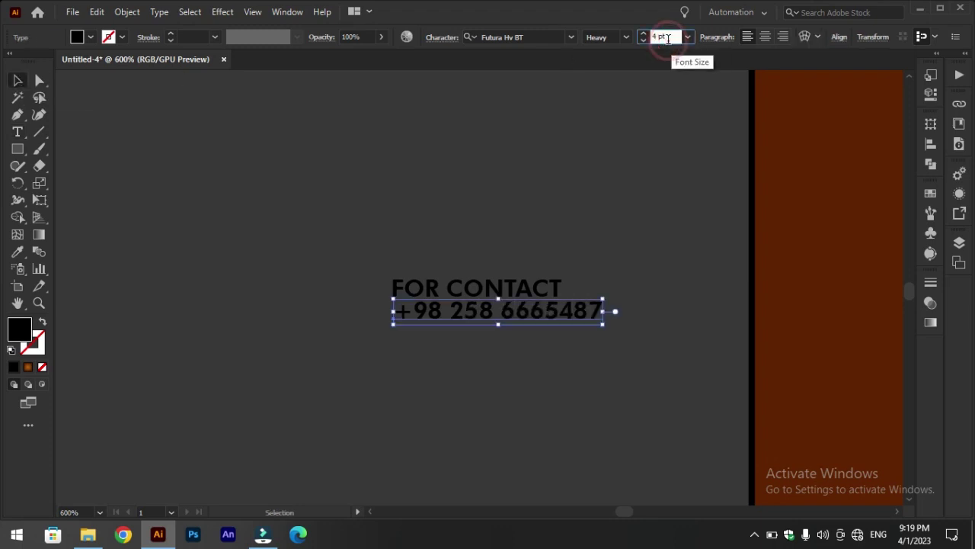
scroll(668, 38, "up", 4)
scroll(668, 39, "down", 2)
scroll(669, 39, "up", 1)
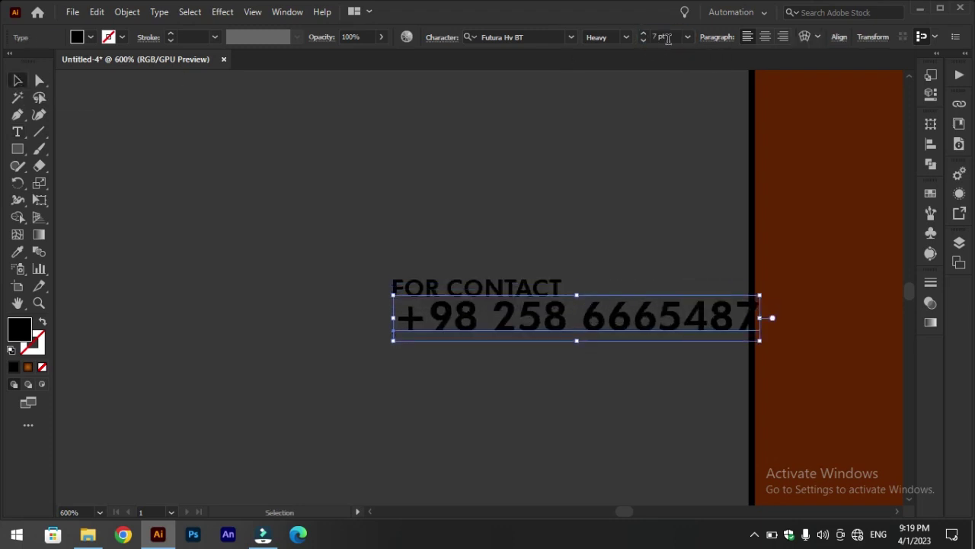
left_click_drag(492, 308, 487, 315)
Enlarge both contact lines at the poster's bottom left and make them white.
left_click_drag(449, 239, 509, 407)
key("ctrl+0")
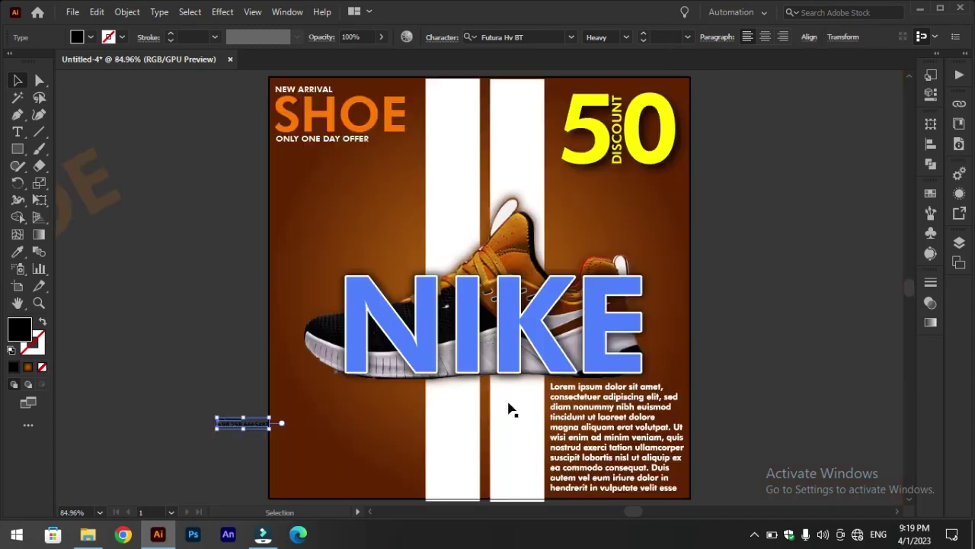
key("ctrl+equal")
key("ctrl+equal")
mouse_move(525, 291)
left_mouse_down()
mouse_move(579, 306)
mouse_move(759, 397)
left_mouse_up()
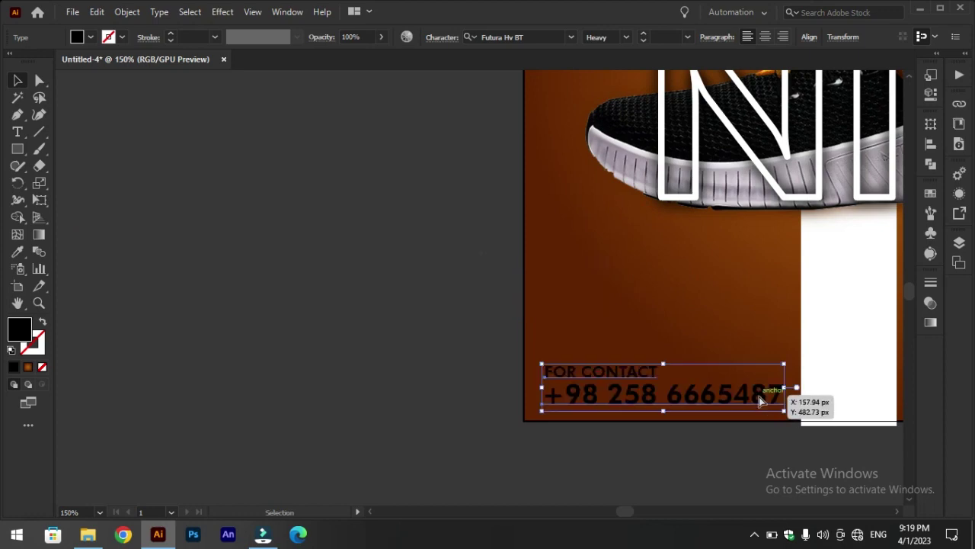
key("ctrl+equal")
key("ctrl+equal")
left_click(90, 37)
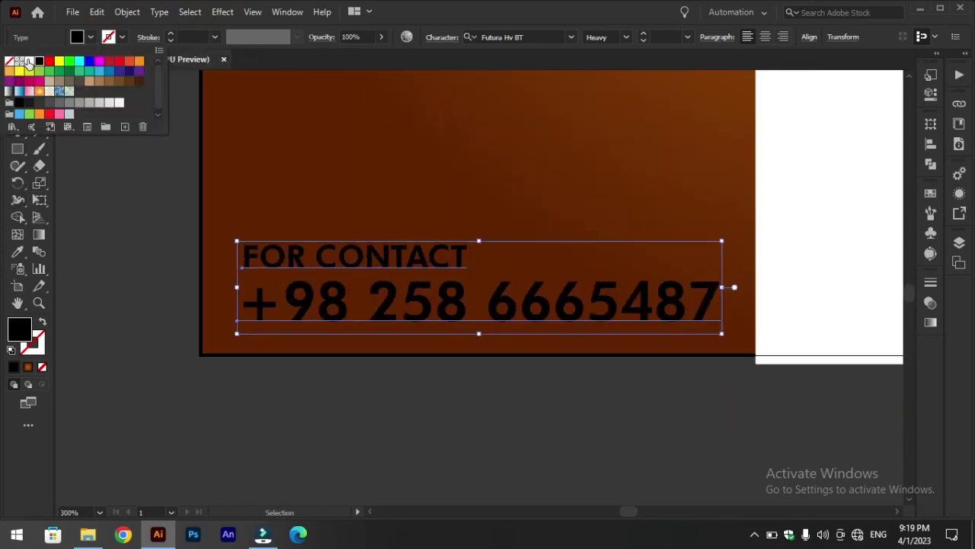
left_click(28, 62)
left_click(147, 256)
key("ctrl+0")
Drag the faint rotated SHOE text from the pasteboard onto the poster's upper left.
left_click(212, 292)
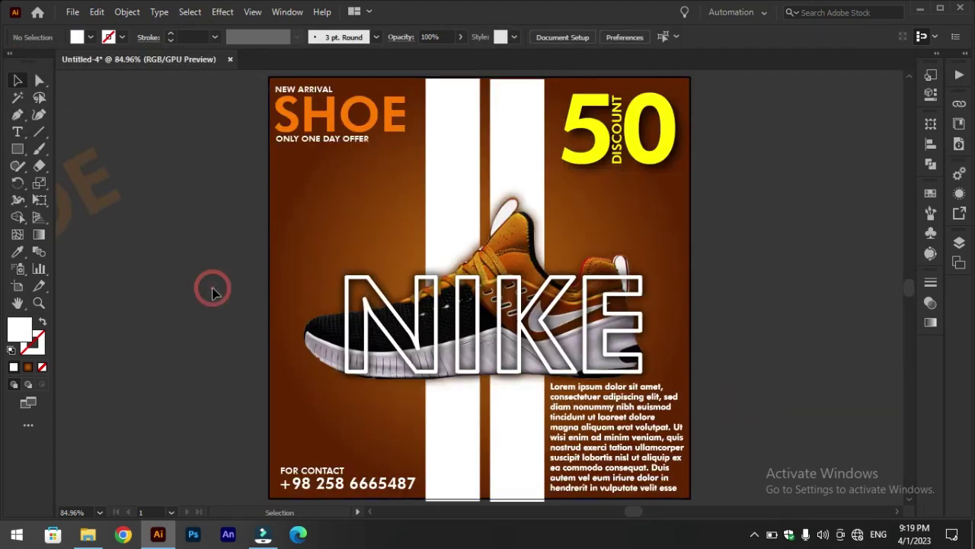
left_click_drag(105, 210, 373, 218)
left_click(218, 168)
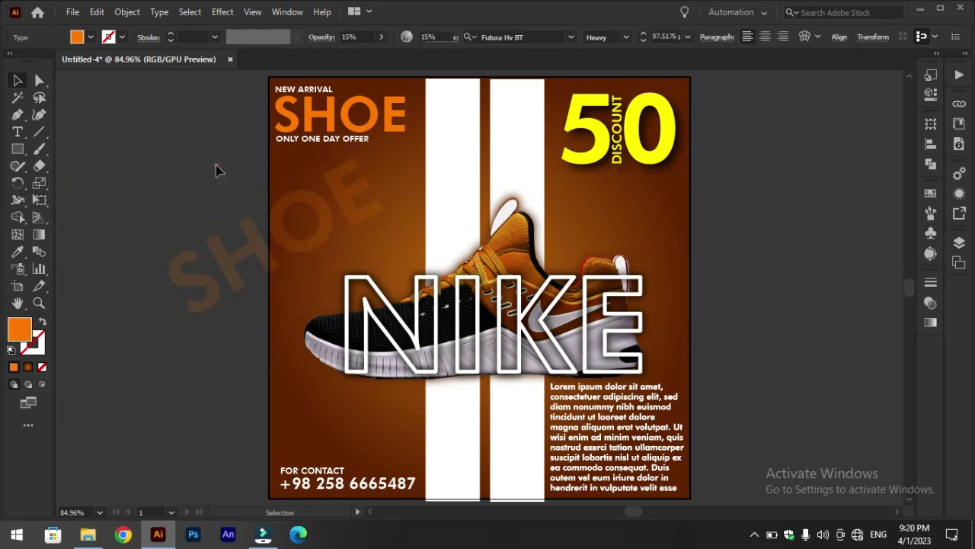
left_click(320, 208)
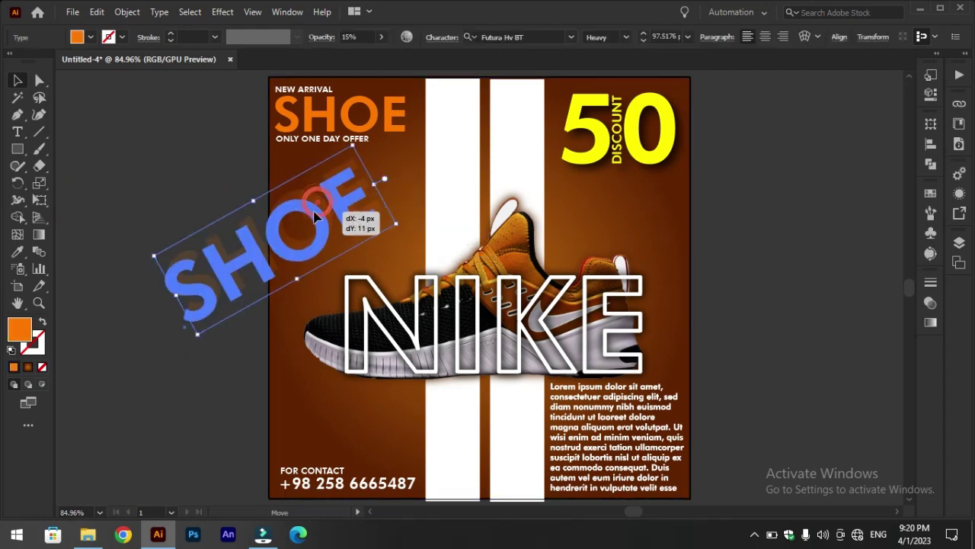
left_click_drag(313, 200, 328, 229)
left_click(196, 166)
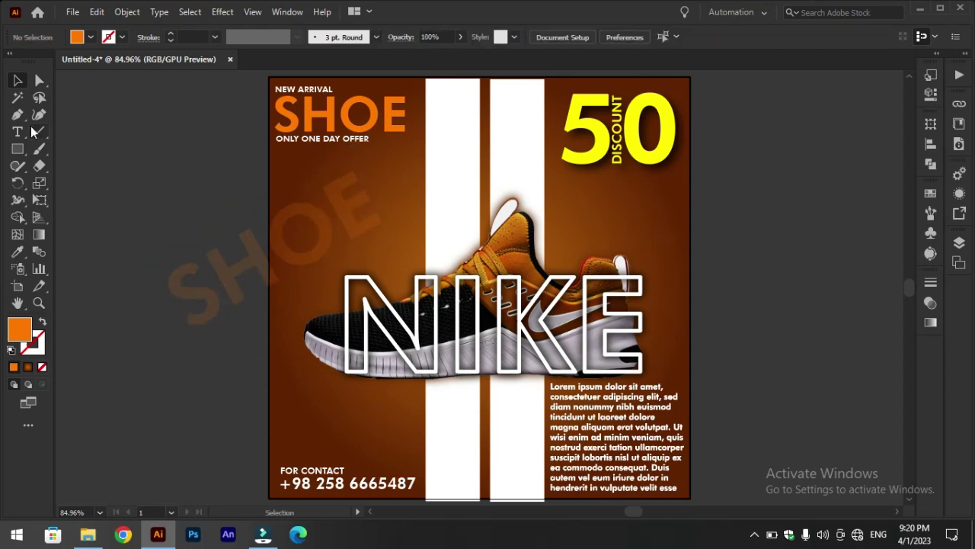
left_click(370, 511)
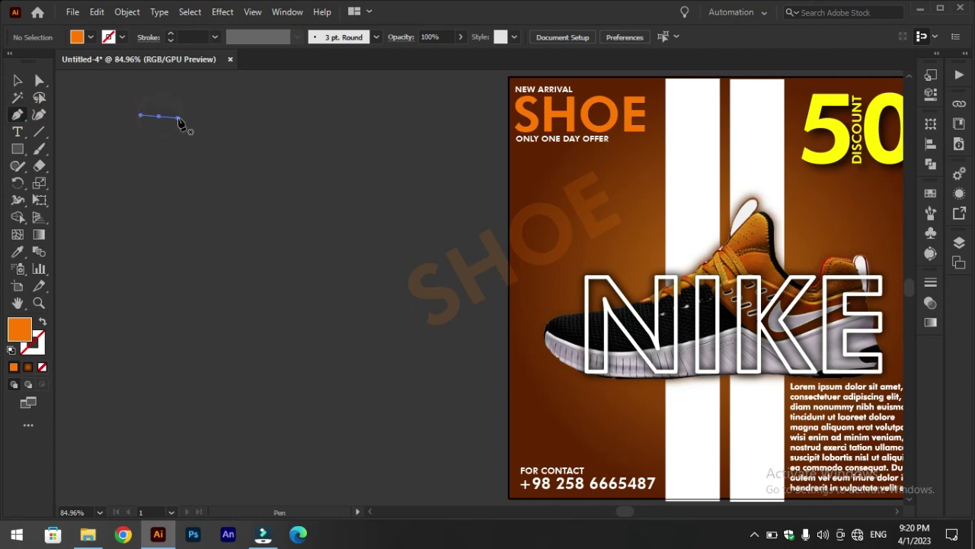
Draw a thin triangular ray and fill it with the background brown.
left_click_drag(150, 117, 174, 121)
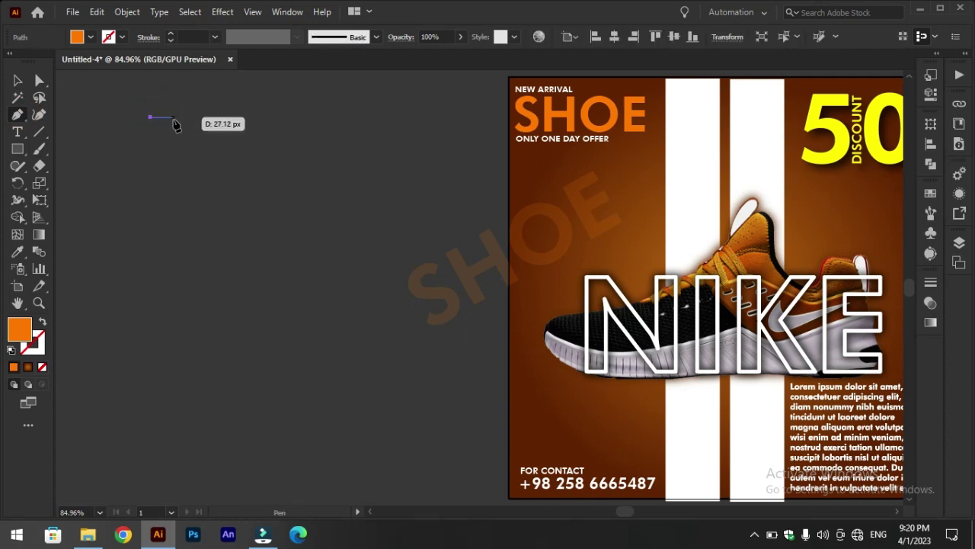
left_click(157, 290)
left_click(152, 122)
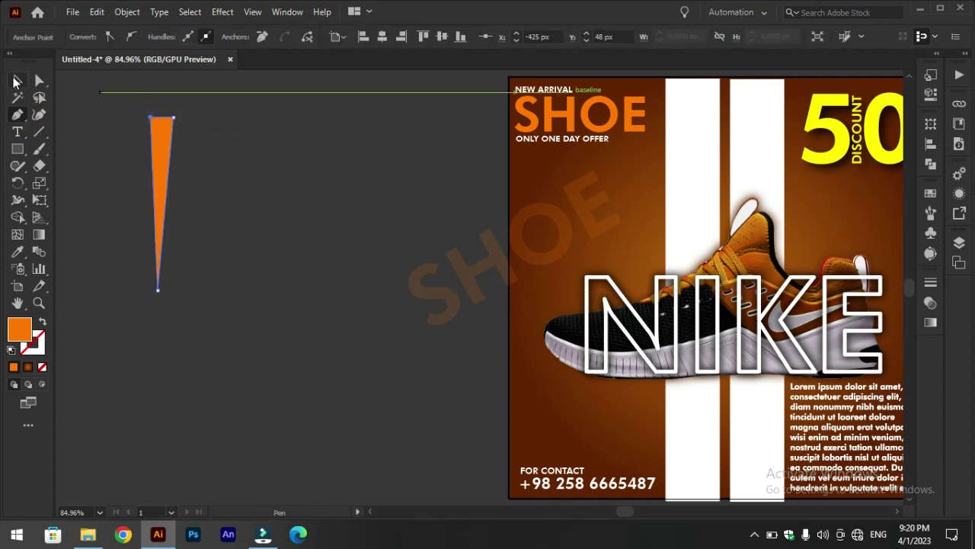
key("i")
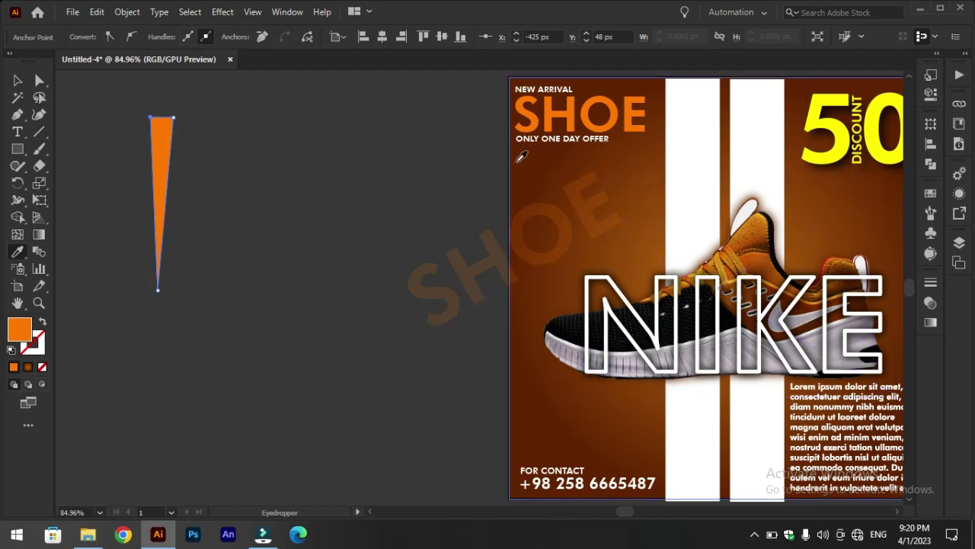
left_click(661, 246)
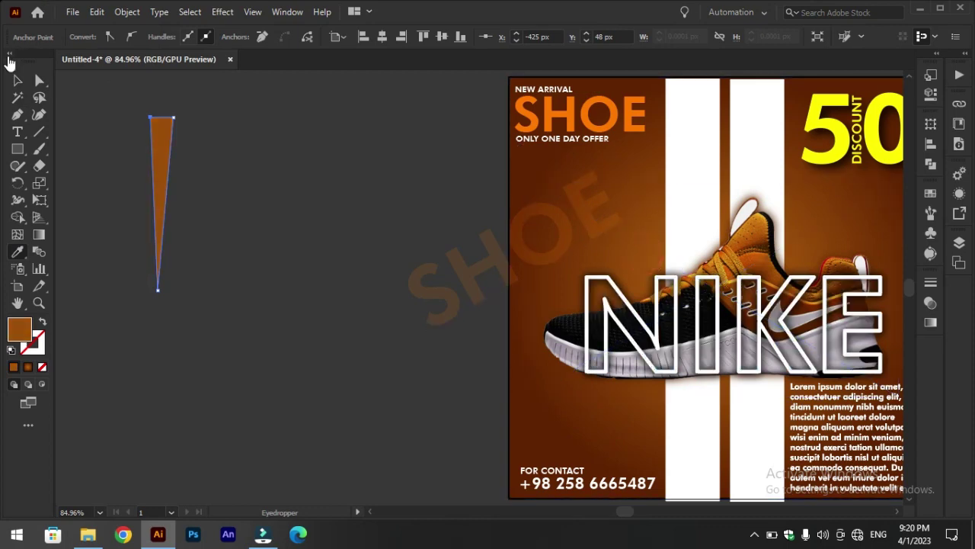
Rotate copies of the triangle about its bottom tip, repeating with Ctrl+D to complete the circle.
left_click(18, 80)
left_click(17, 184)
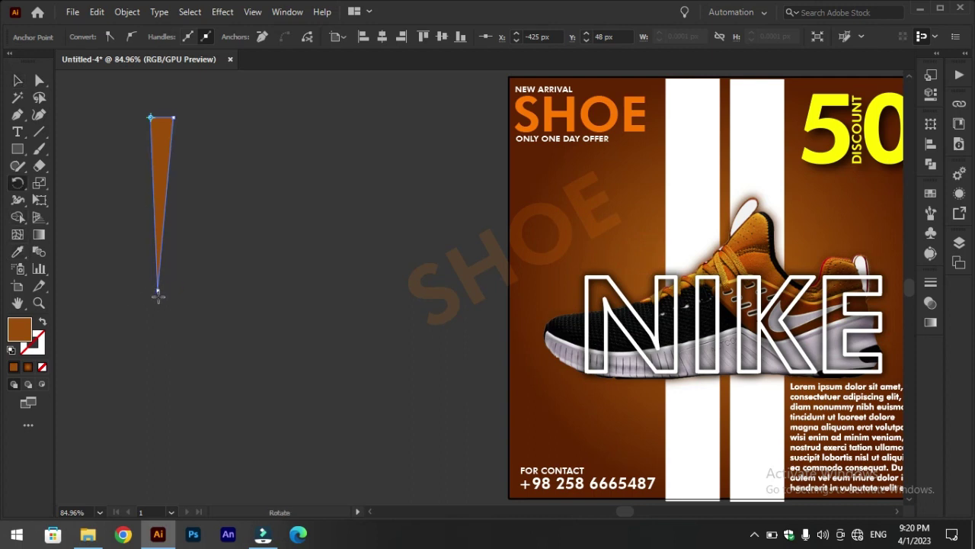
left_click_drag(166, 182, 194, 182)
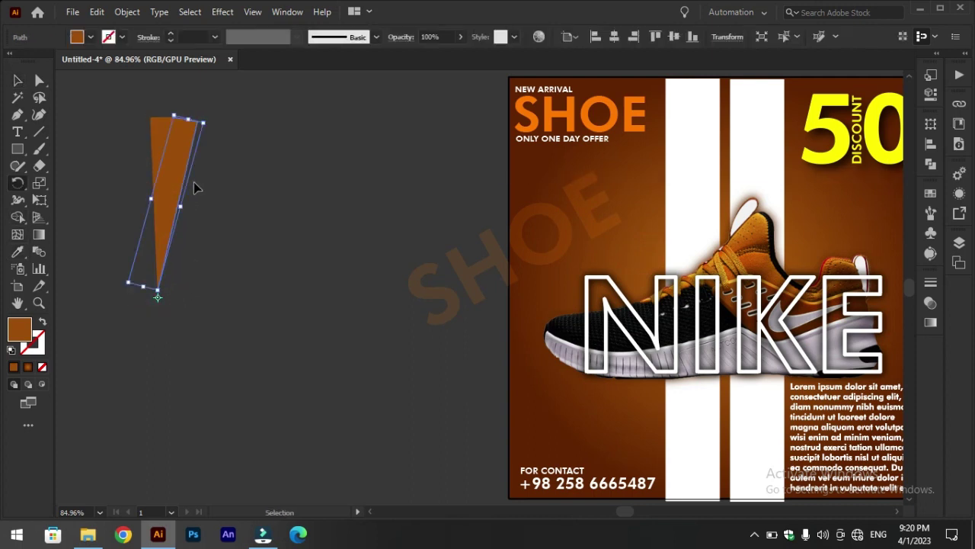
key("ctrl+z")
left_click(188, 145, "alt")
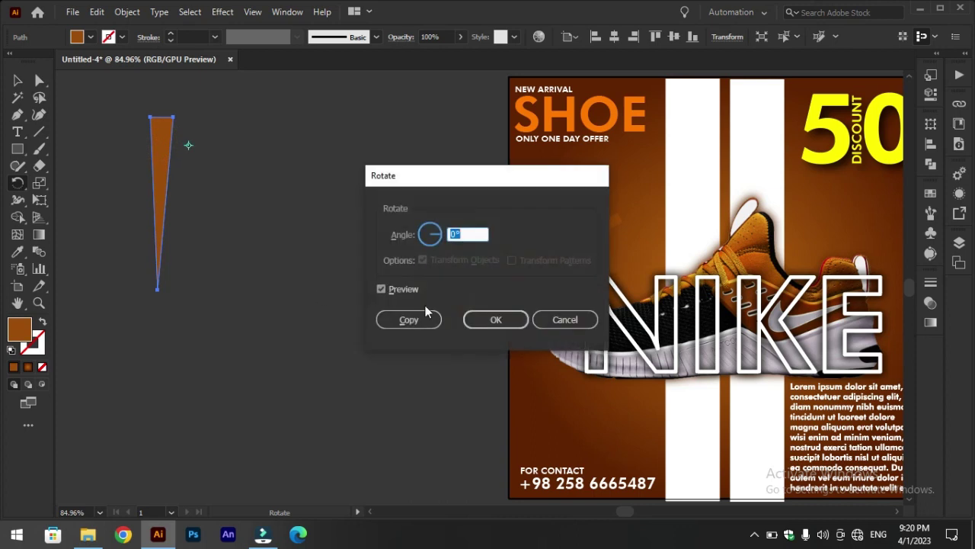
left_click(587, 318)
left_click_drag(160, 123, 183, 166)
key("ctrl+d")
key("ctrl+d")
key("ctrl+d")
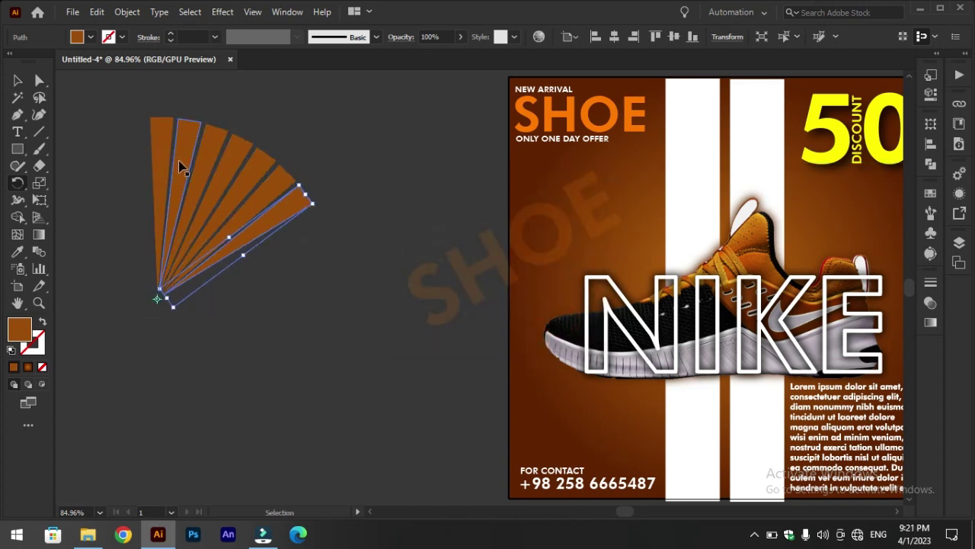
key("ctrl+d")
key("ctrl+d")
key("ctrl+d")
key("ctrl+d")
key("ctrl+d")
key("ctrl+d")
key("ctrl+d")
key("ctrl+d")
key("ctrl+d")
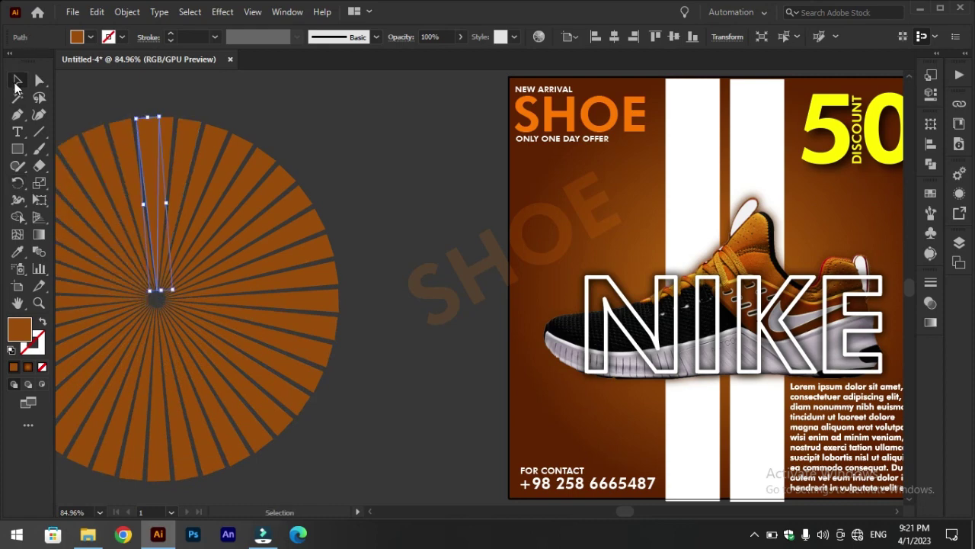
Group all the rays into one sunburst at 20% opacity.
key("ctrl+a")
key("ctrl+g")
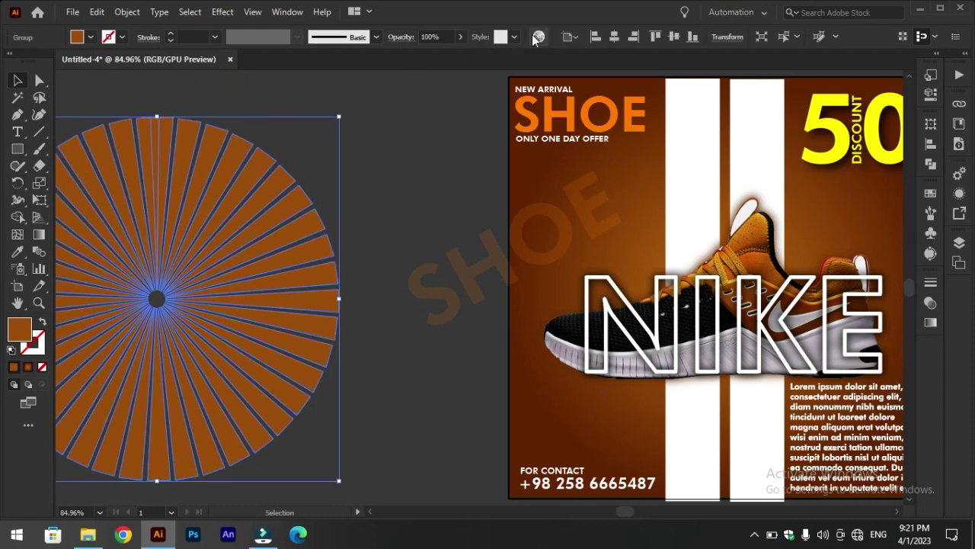
type("20")
key("Return")
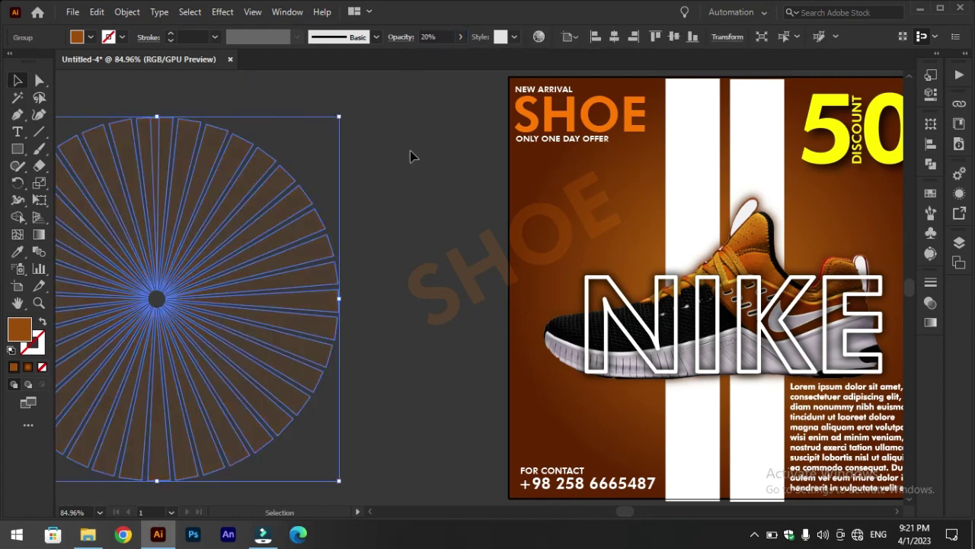
left_click(410, 156)
key("ctrl+minus")
Move the gradient square off the poster and centre it with the sunburst rays.
left_click_drag(697, 203, 346, 194)
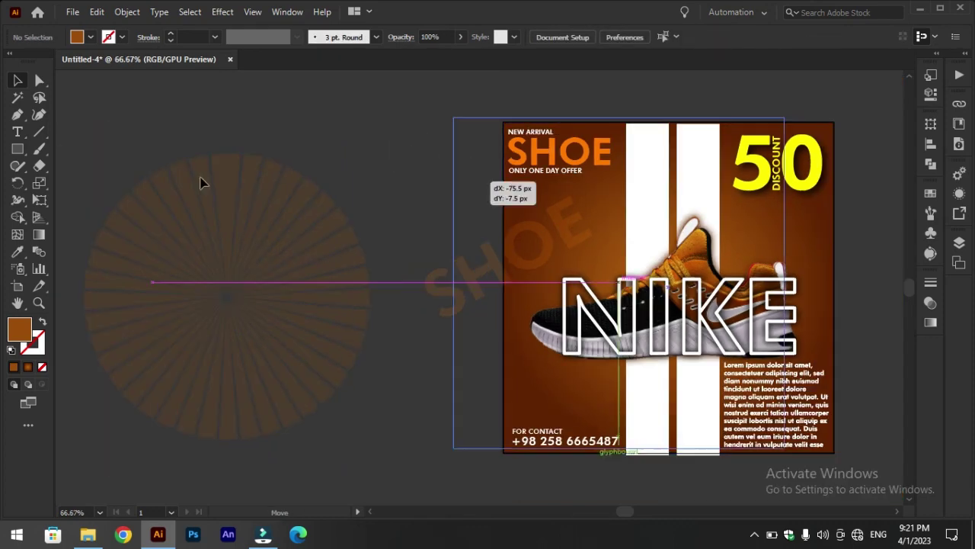
key("ctrl+a")
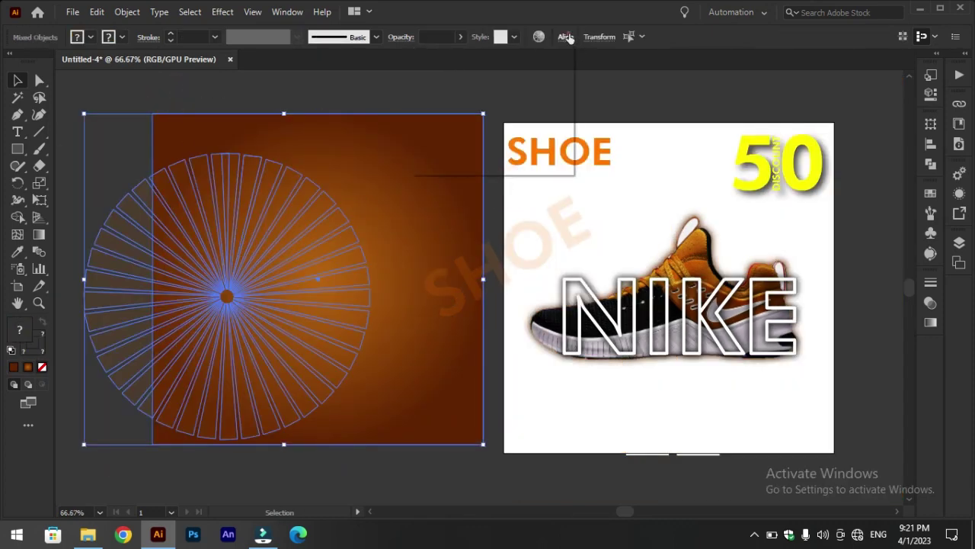
left_click(447, 77)
left_click(534, 79)
left_click(370, 511)
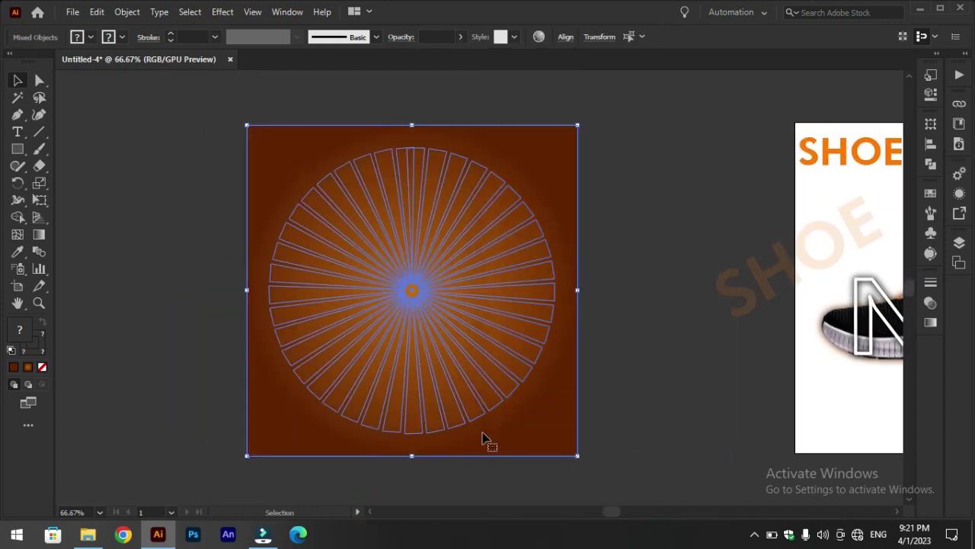
Enlarge the sunburst rays and centre them on the gradient square.
left_click(658, 365)
left_click(529, 333)
key("ctrl+minus")
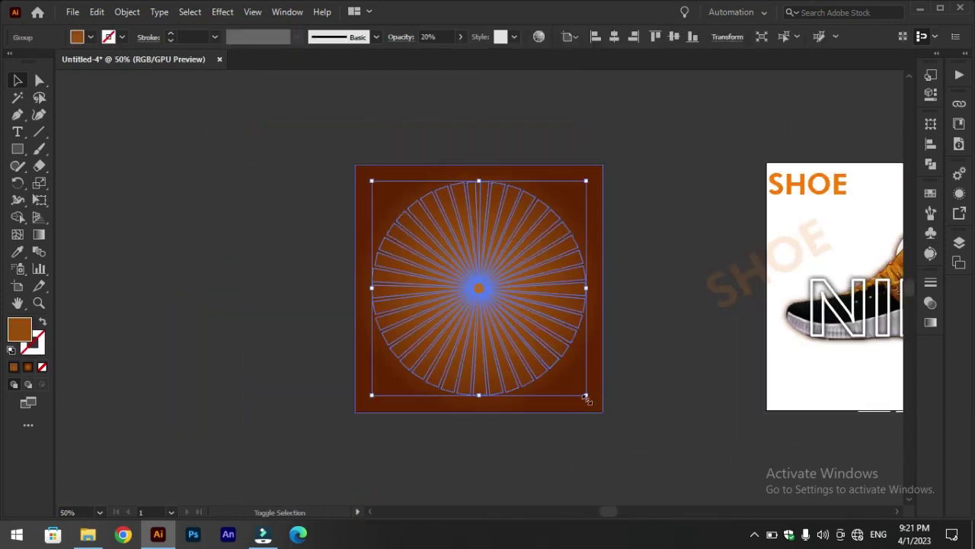
left_click_drag(586, 397, 672, 482)
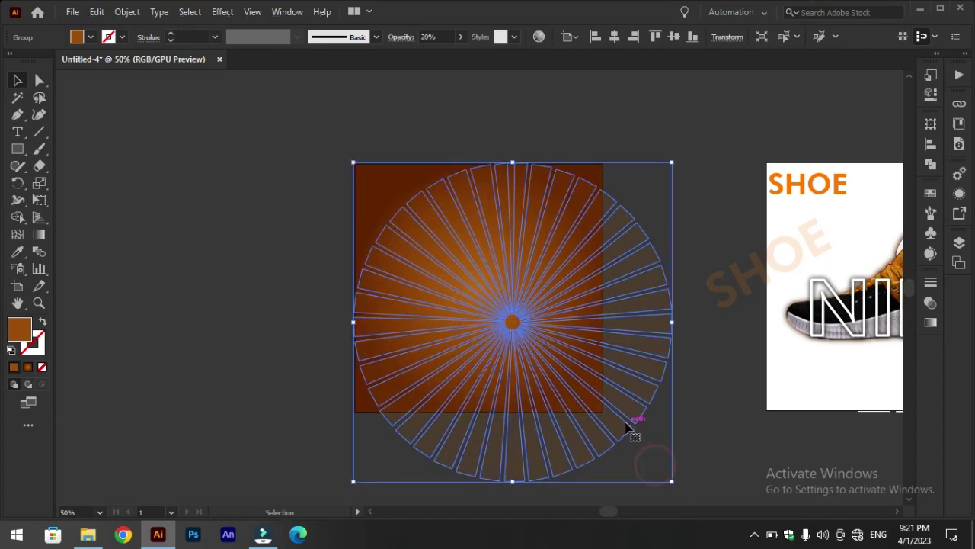
key("ctrl+a")
left_click(565, 36)
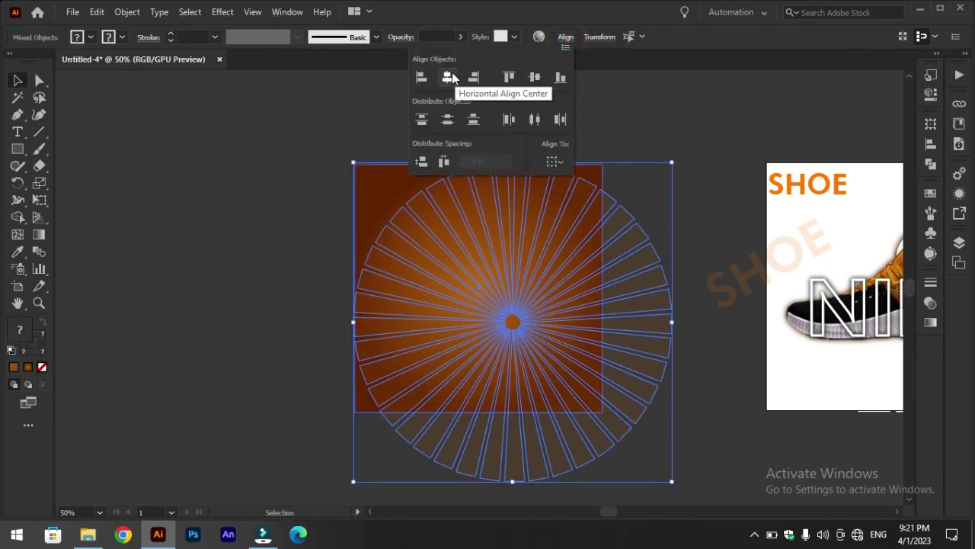
left_click(449, 79)
left_click(530, 80)
Enlarge the rays further so they overflow the square, then re-centre both.
left_click(247, 197)
left_click(472, 285)
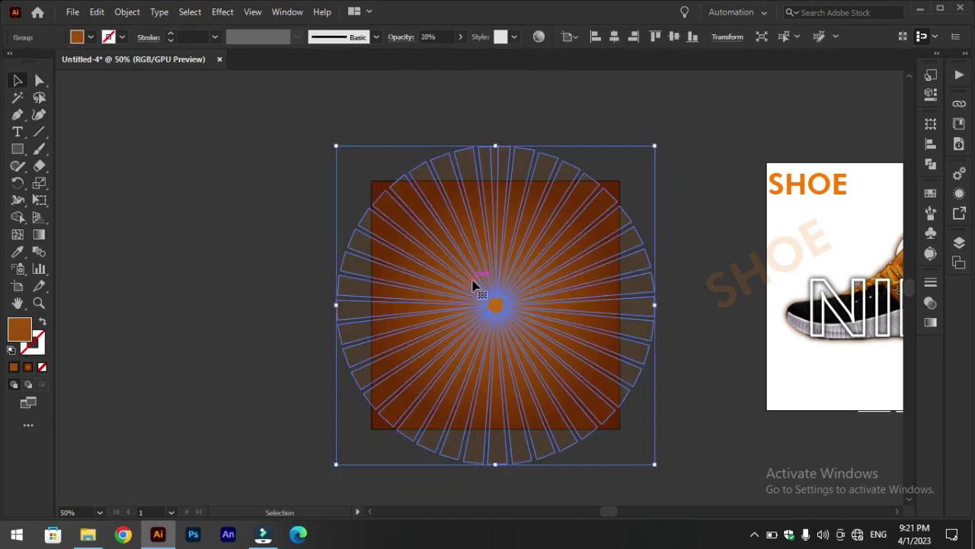
left_click_drag(657, 464, 687, 496)
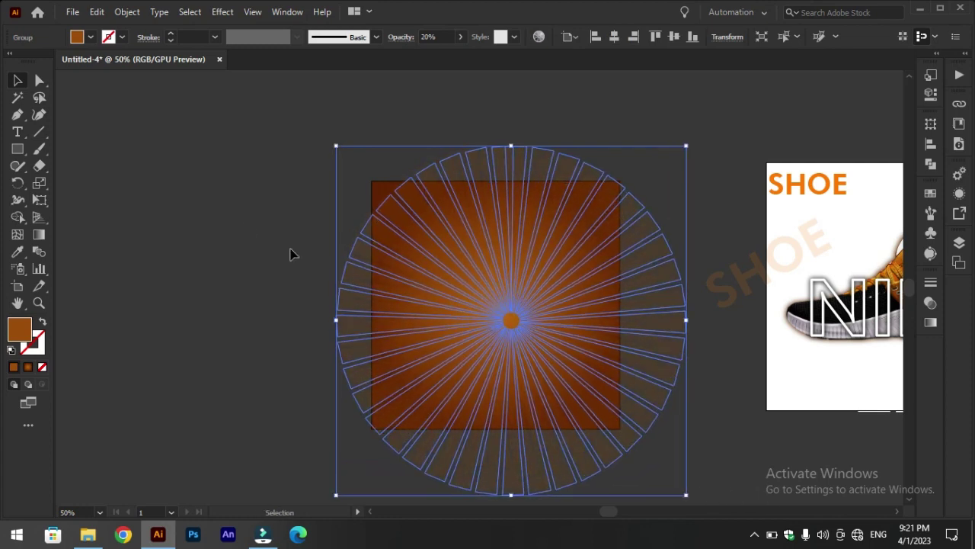
left_click(247, 224)
key("ctrl+a")
left_click(565, 37)
left_click(450, 78)
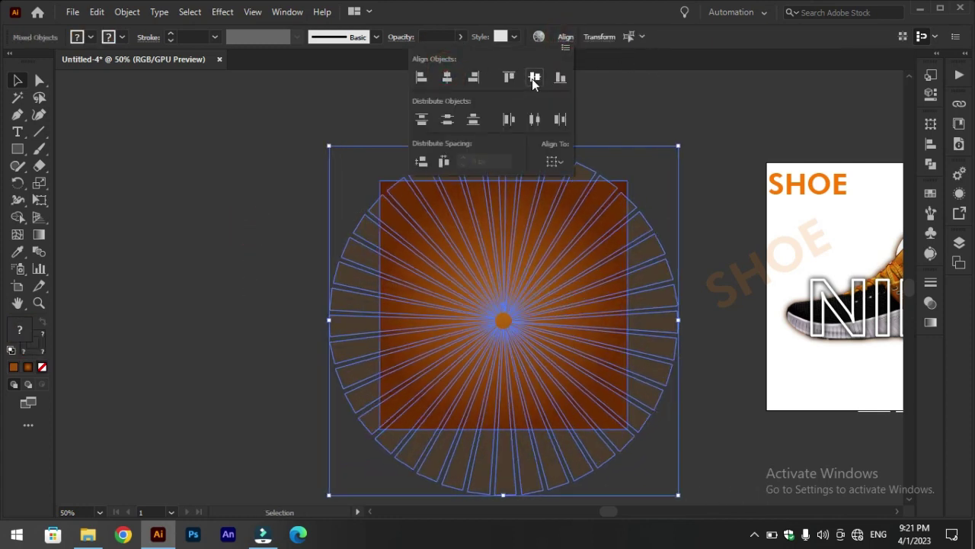
left_click(532, 79)
Keep a spare copy of the gradient square set aside.
left_click(226, 191)
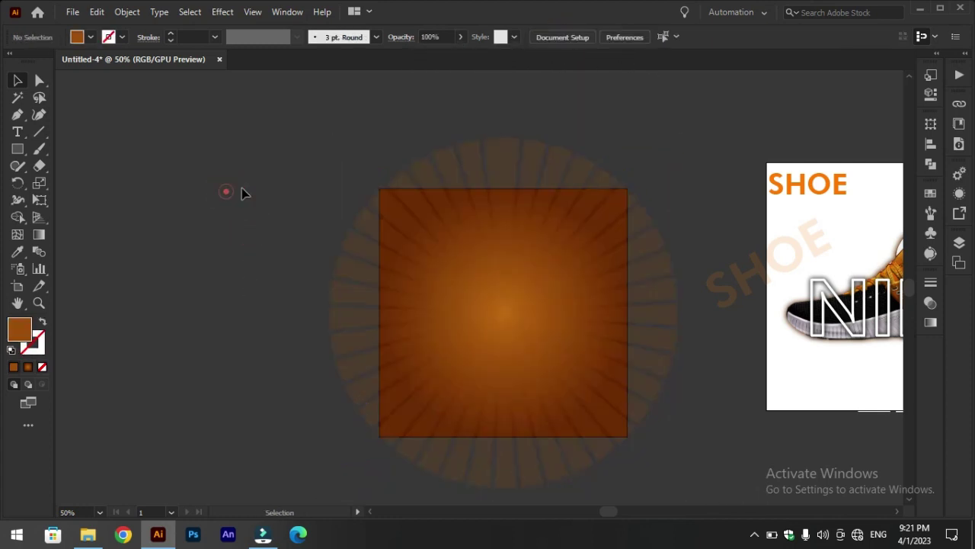
left_click(391, 226)
key("ctrl+z")
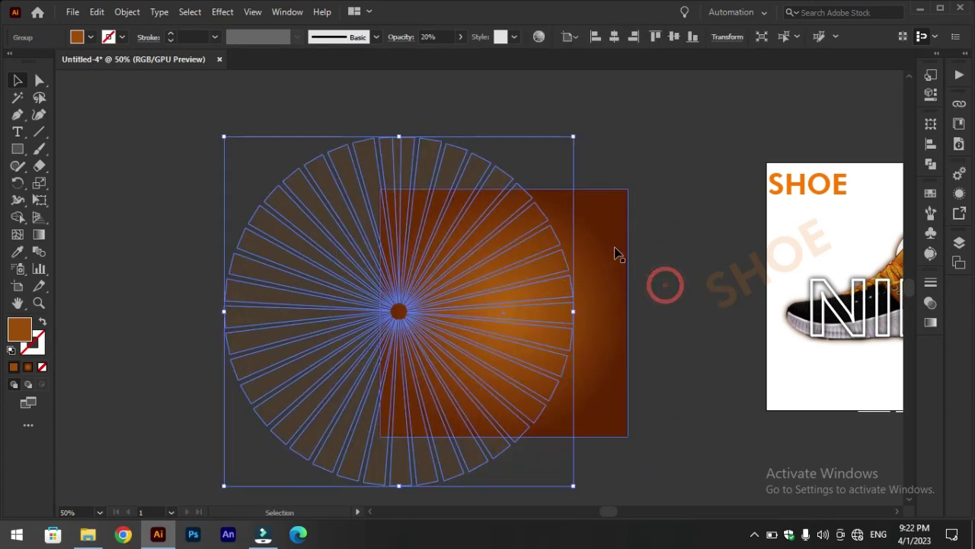
left_click(614, 247)
key("ctrl+z")
left_click(279, 222)
Centre the rays on the square and try a clipping mask, then undo it.
left_click_drag(619, 161, 510, 246)
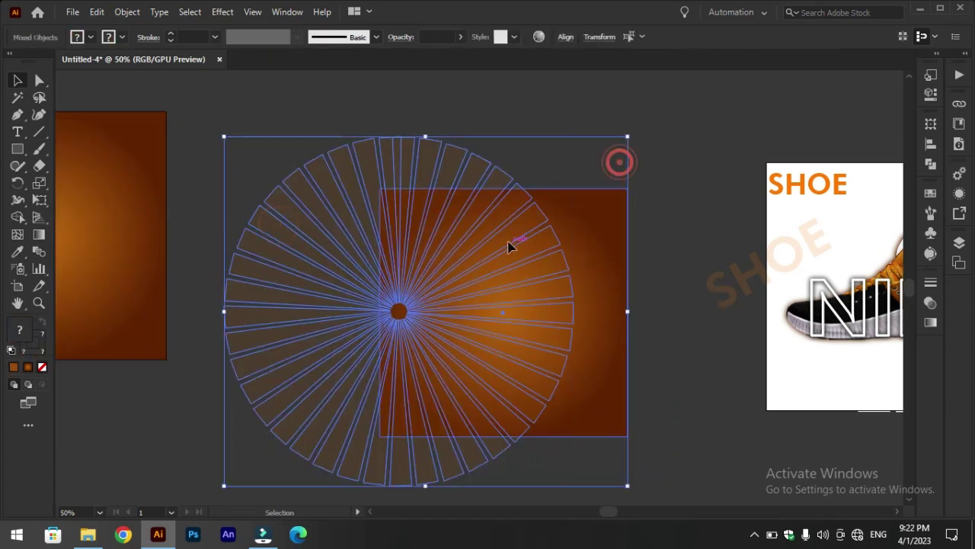
left_click(570, 37)
left_click(449, 74)
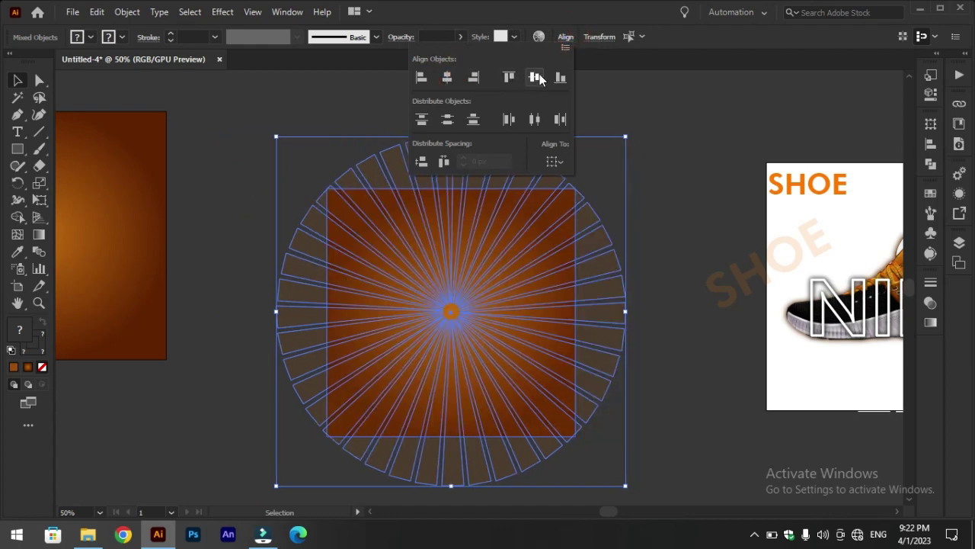
right_click(481, 245)
left_click(546, 368)
key("ctrl+z")
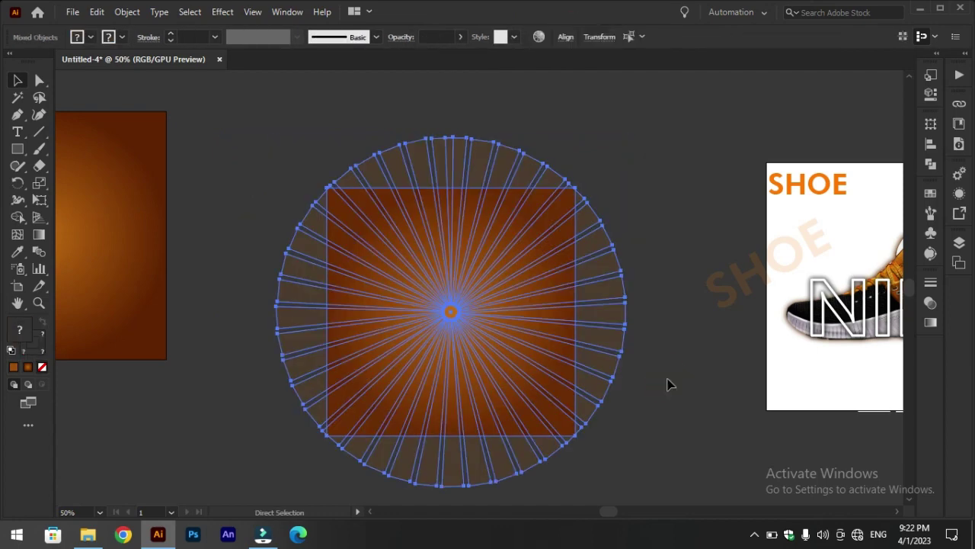
Send the rays behind the square and clip them to the square's shape.
right_click(593, 349)
mouse_move(632, 276)
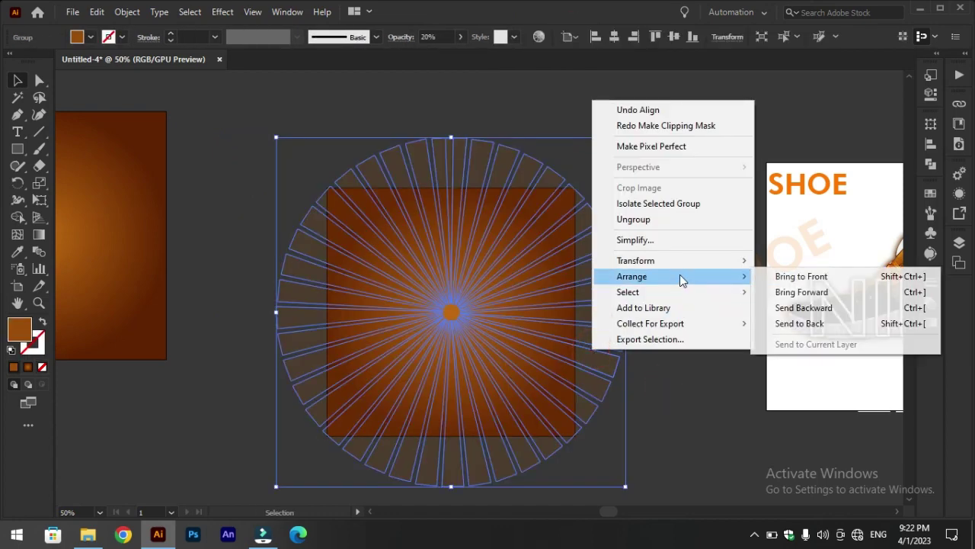
left_click(808, 322)
left_click_drag(654, 200, 438, 321)
right_click(438, 321)
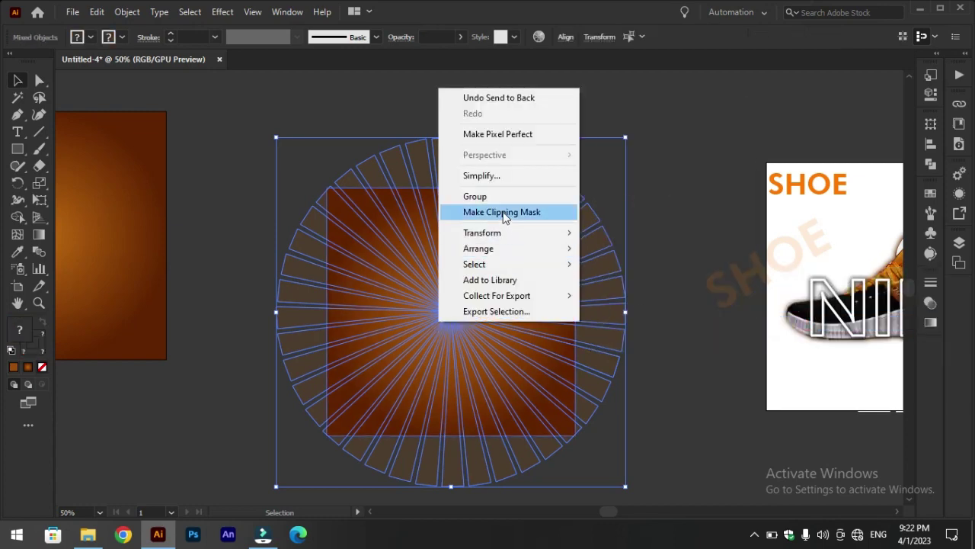
left_click(505, 211)
left_click(599, 211)
Centre the clipped rays on the spare gradient square.
left_click(446, 268)
left_click(144, 242, "shift")
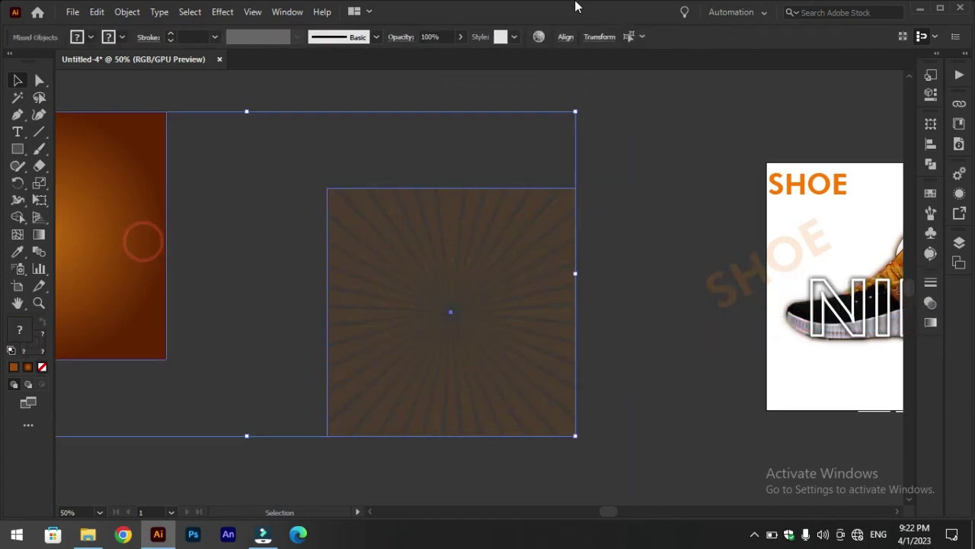
left_click(565, 38)
left_click(447, 79)
left_click(531, 79)
left_click(446, 298)
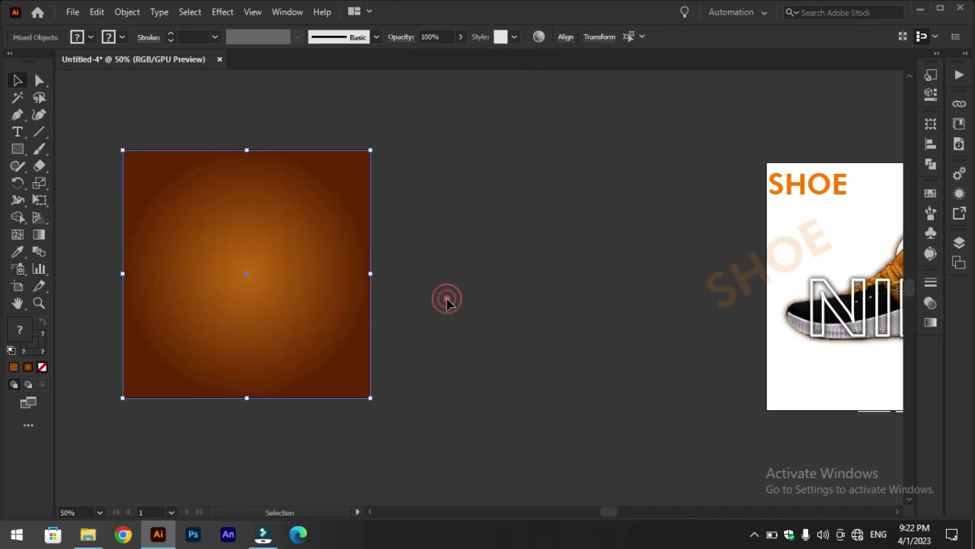
Put the gradient square behind the rays, send both to the back, and centre horizontally on the poster.
right_click(294, 288)
left_click(491, 495)
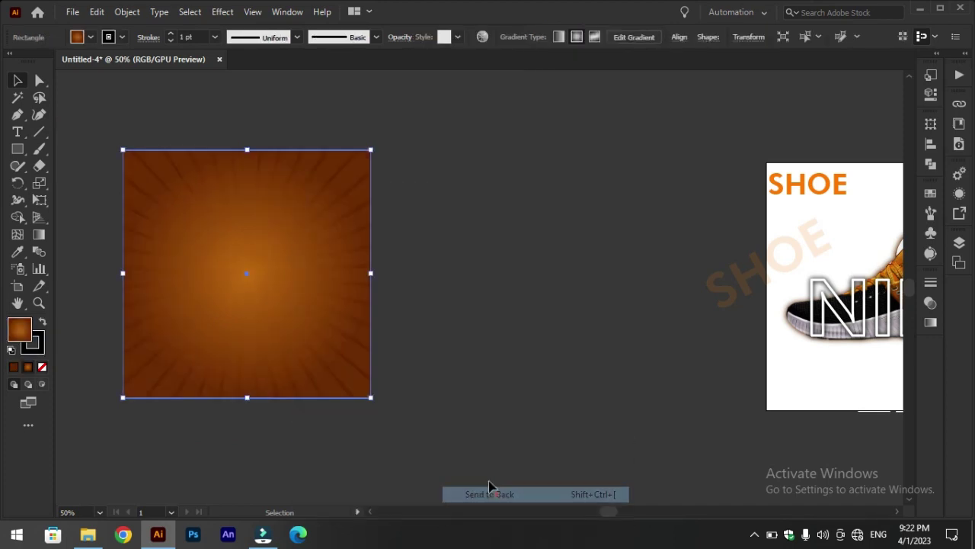
left_click(475, 348)
left_click_drag(446, 234, 224, 413)
right_click(224, 348)
mouse_move(259, 272)
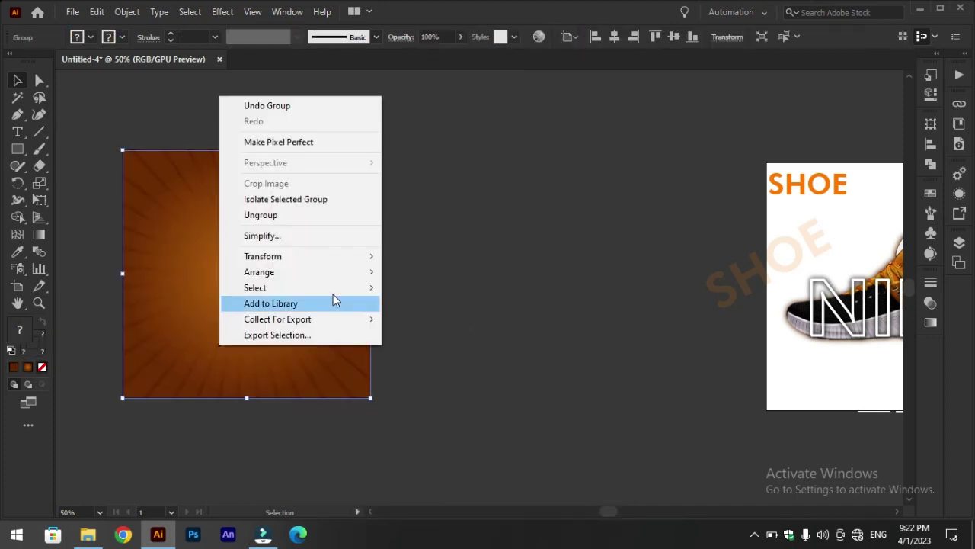
left_click(427, 319)
left_click(613, 38)
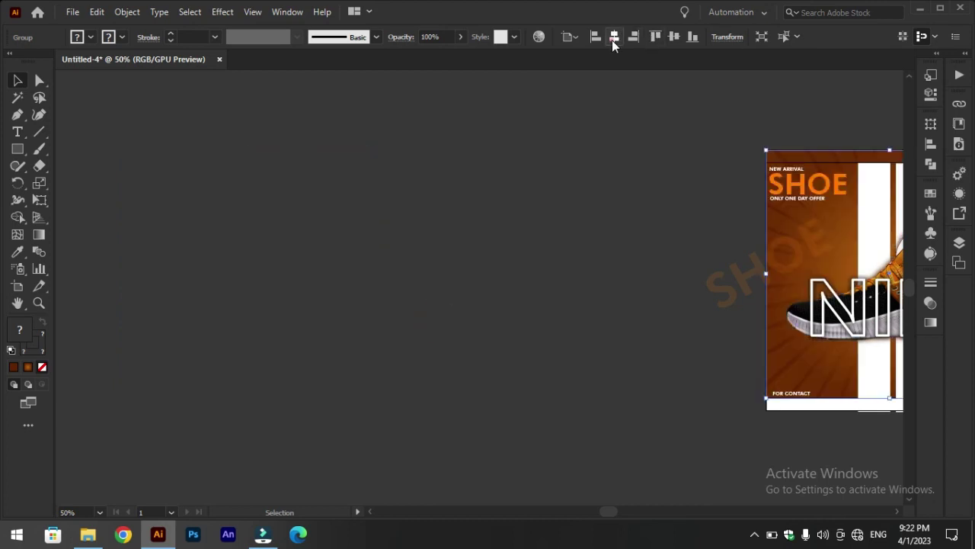
Centre the background vertically on the poster and delete the rotated SHOE watermark.
left_click(675, 39)
left_click(584, 150)
key("ctrl+0")
left_click_drag(206, 200, 236, 312)
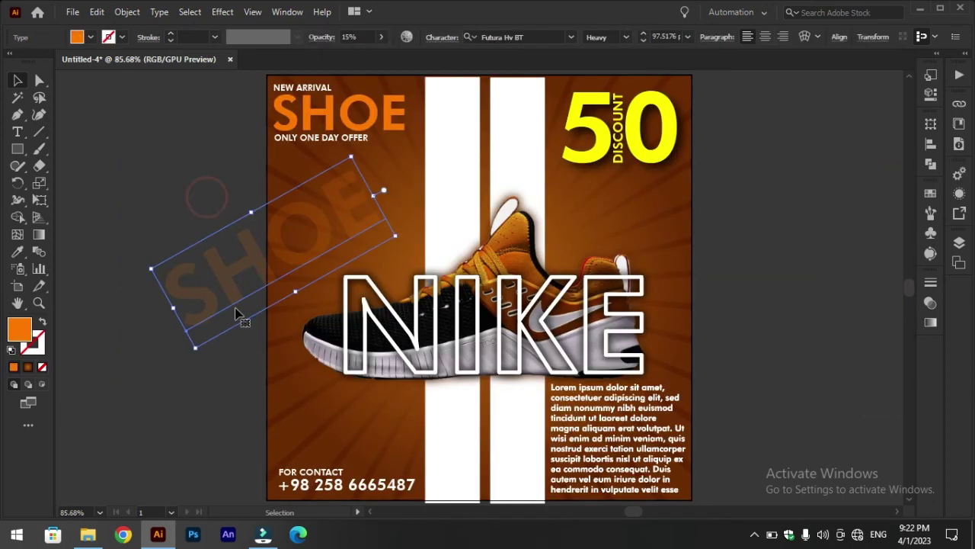
key("Delete")
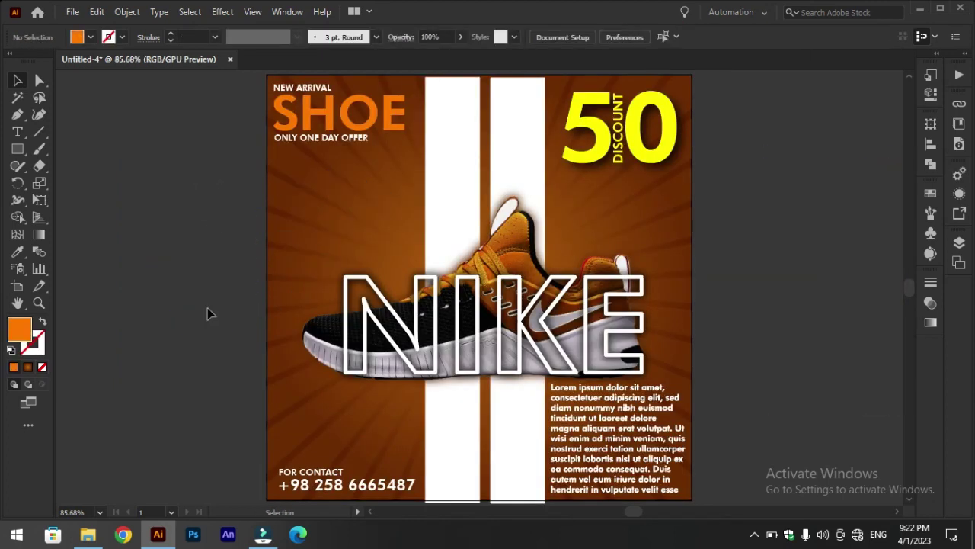
Stop the screen recording.
key("ctrl")
left_click(267, 531)
left_click(246, 83)
left_click(244, 116)
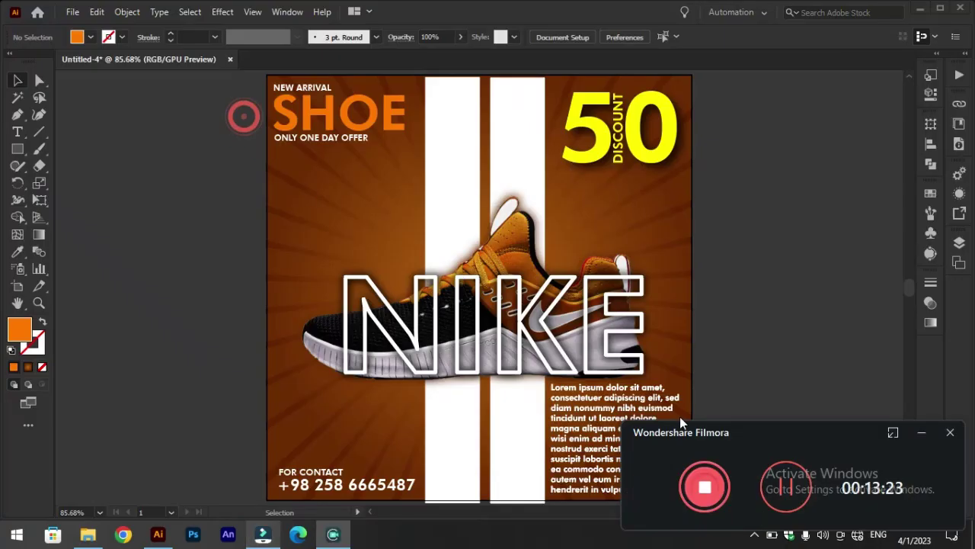